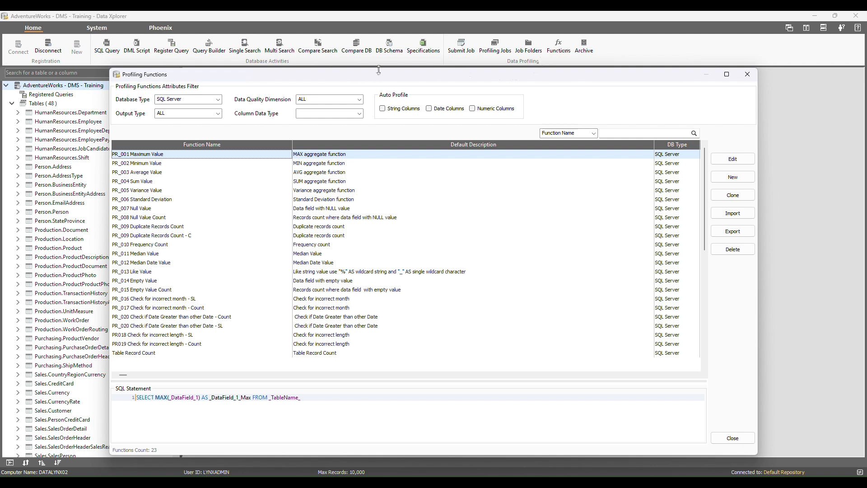
# - Filter the profiling functions by database type SQL Server and data quality dimension Accuracy
pyautogui.click(218, 99)
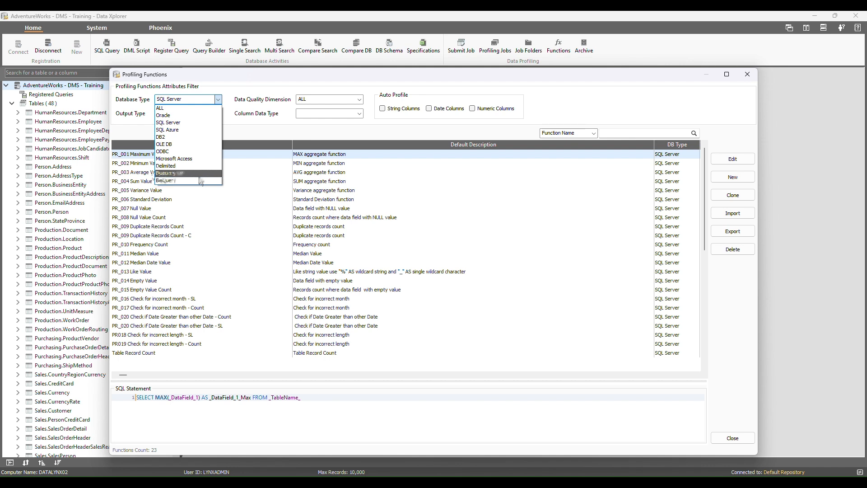
pyautogui.click(197, 123)
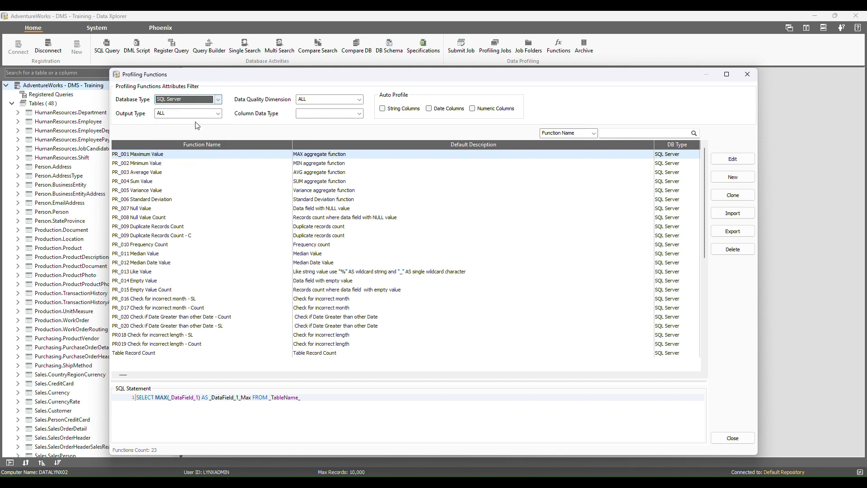
pyautogui.click(360, 99)
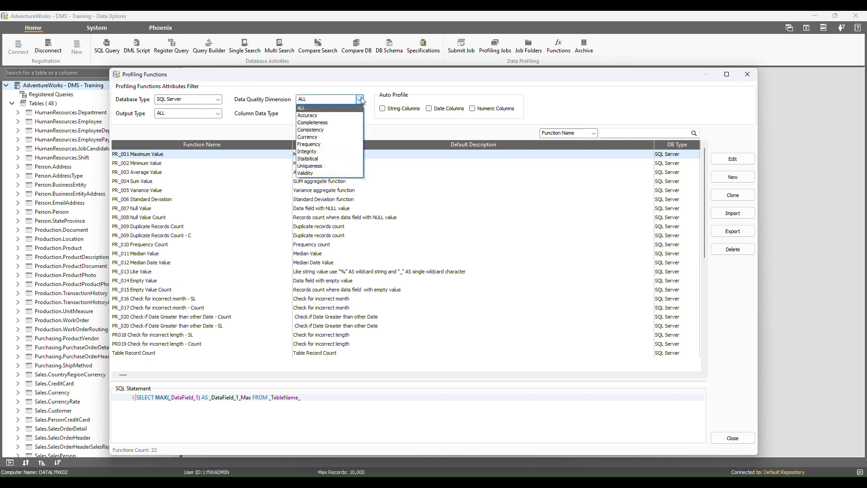
pyautogui.click(321, 116)
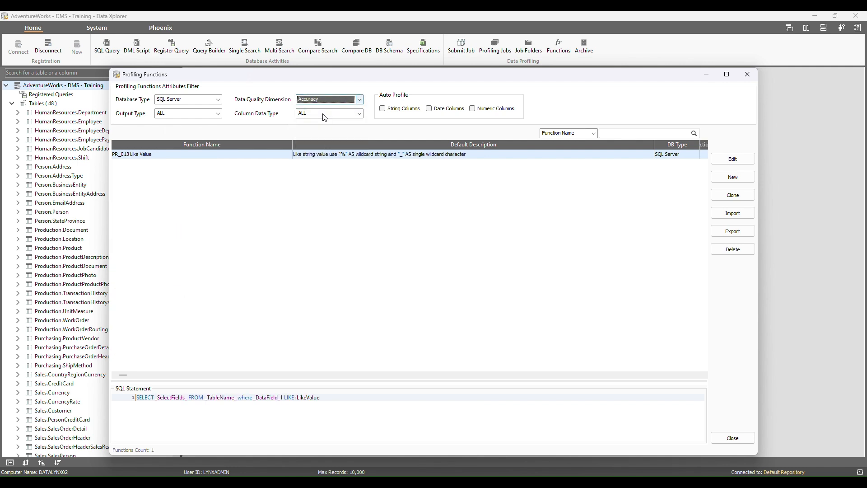
# - View the functions of the Statistical and Validity data quality dimensions in turn, and reset the dimension filter to ALL
pyautogui.click(360, 101)
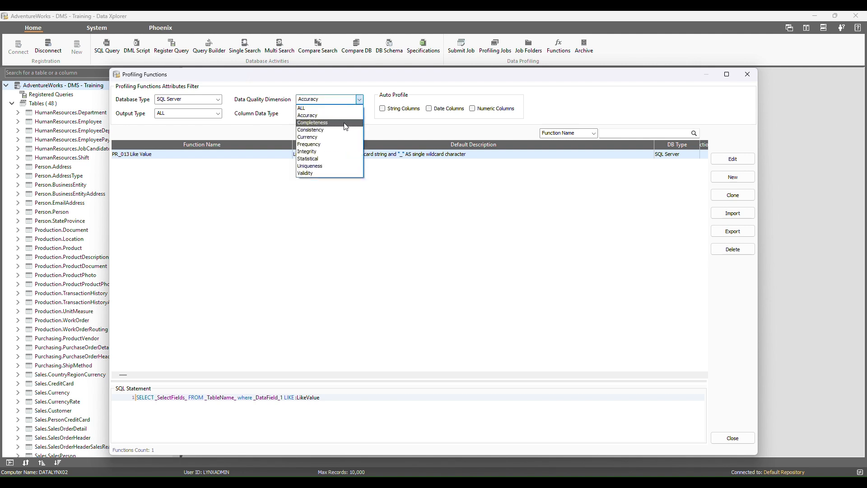
pyautogui.click(330, 158)
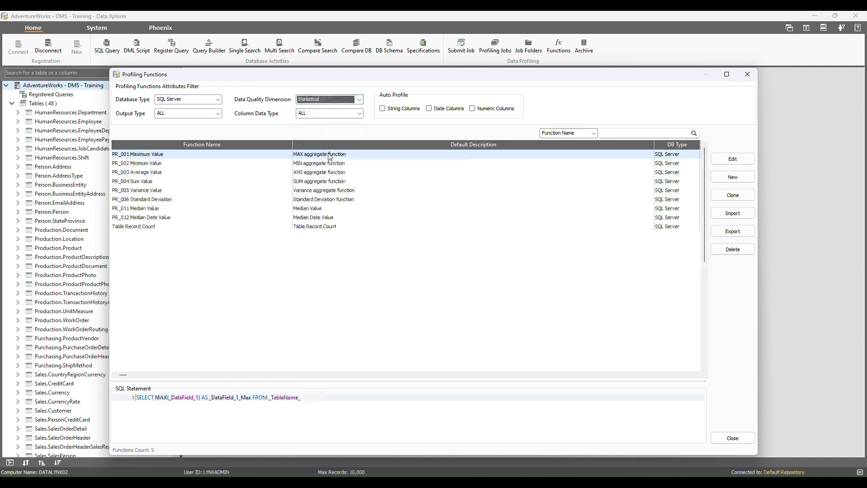
pyautogui.click(360, 100)
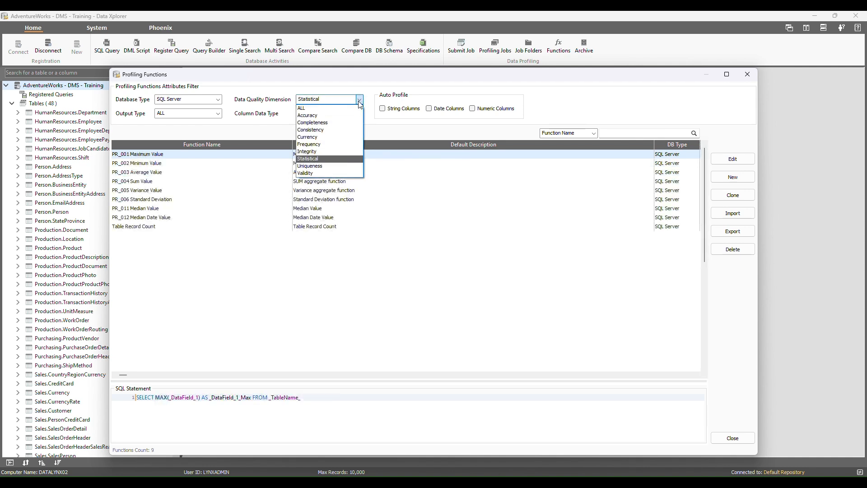
pyautogui.click(359, 173)
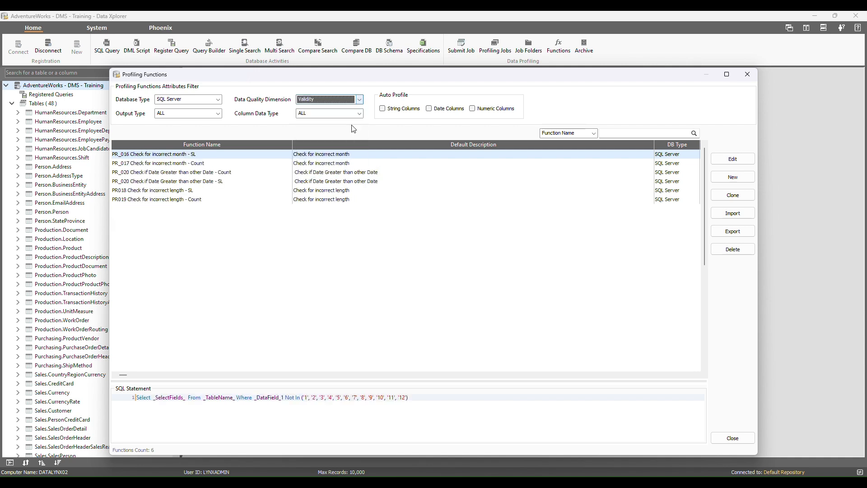
pyautogui.click(362, 102)
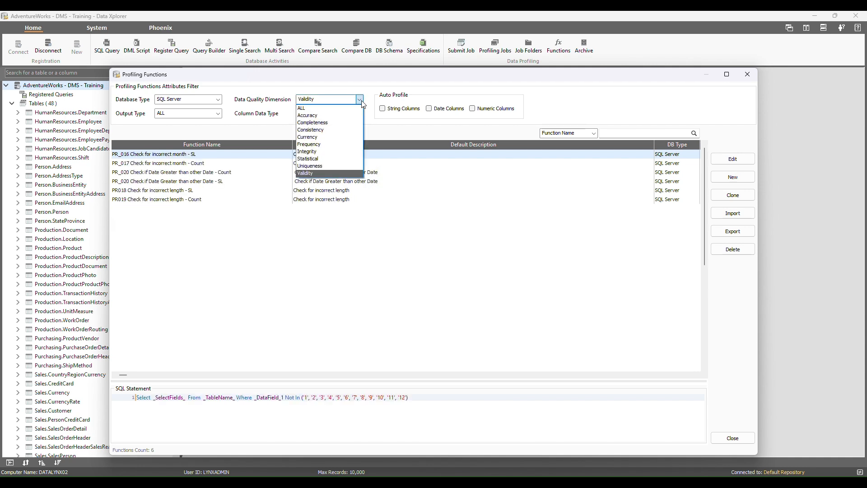
pyautogui.click(336, 112)
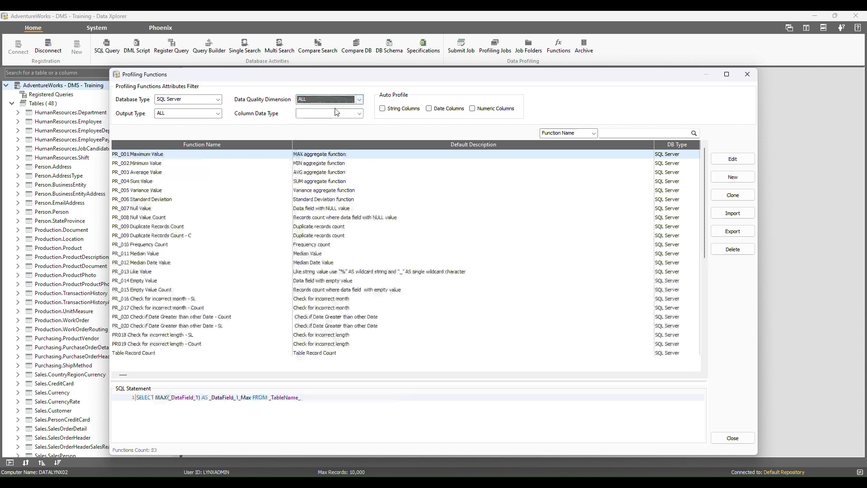
# - View the available output types and try to list the column data types with the output type kept at ALL
pyautogui.click(219, 114)
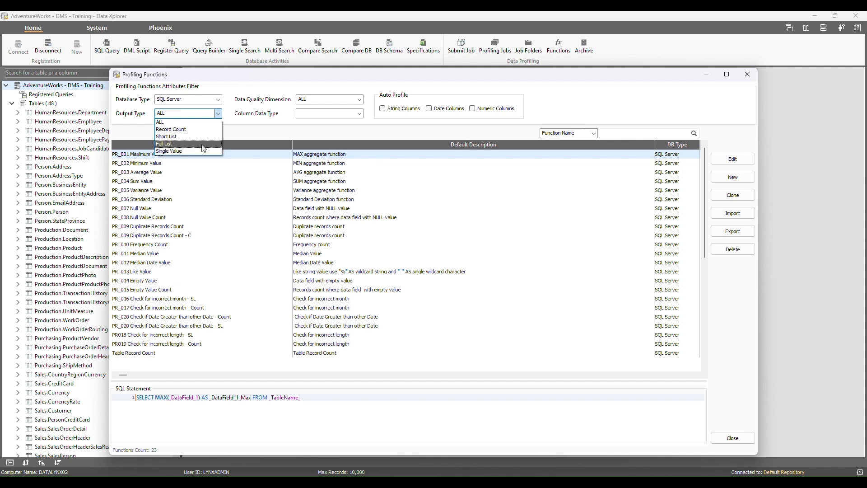
pyautogui.click(244, 121)
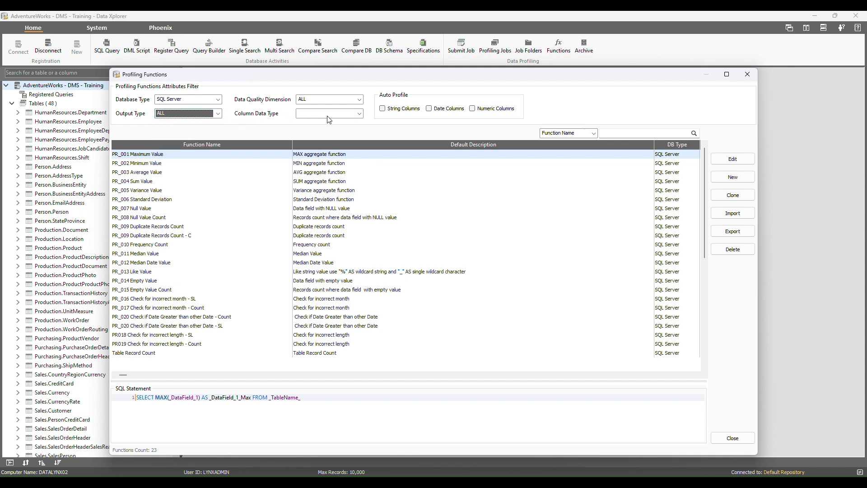
pyautogui.click(359, 114)
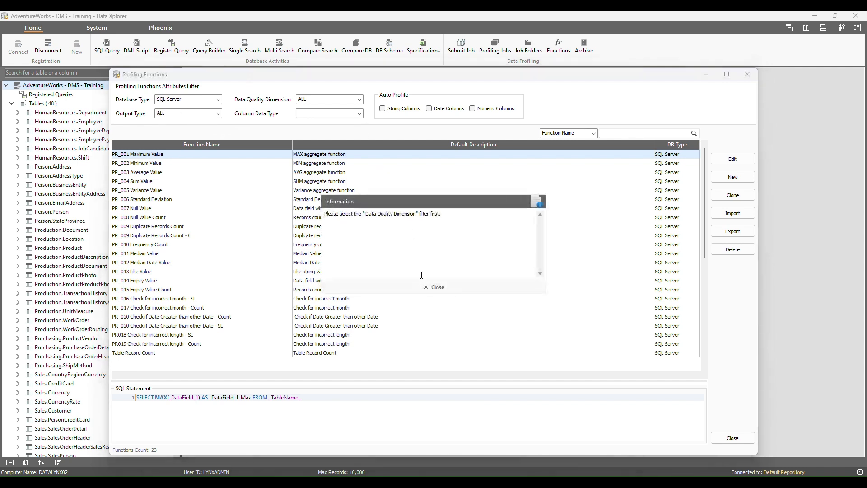
pyautogui.click(434, 287)
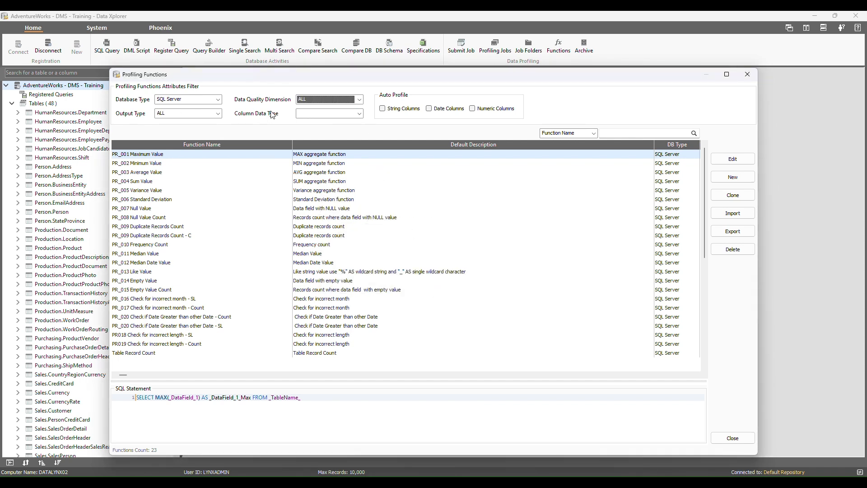
# - Filter by the Accuracy dimension, view the column data type options, and reset the data quality dimension to ALL
pyautogui.click(360, 100)
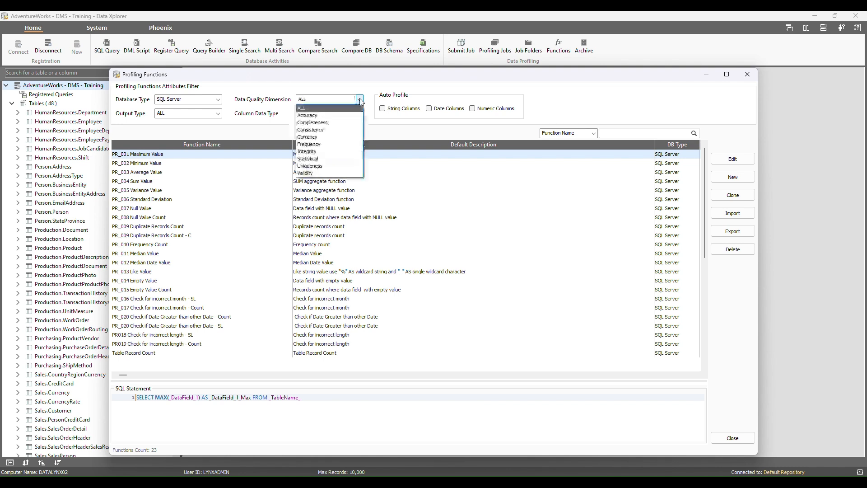
pyautogui.click(334, 116)
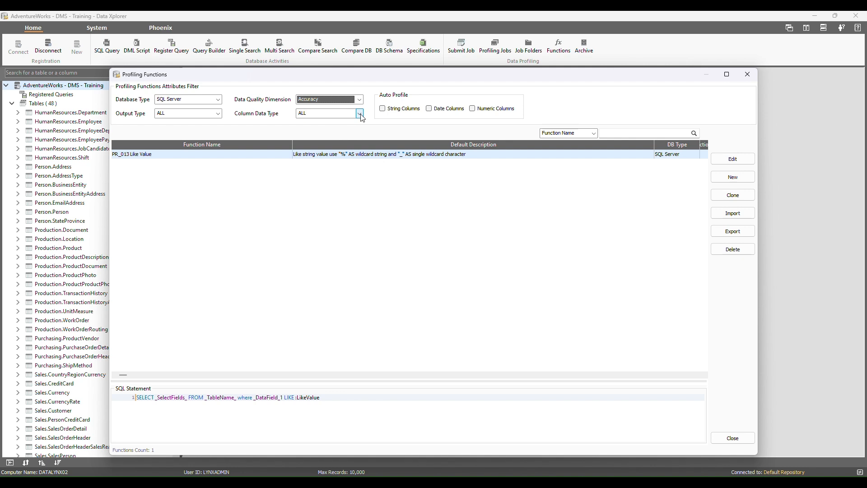
pyautogui.click(360, 115)
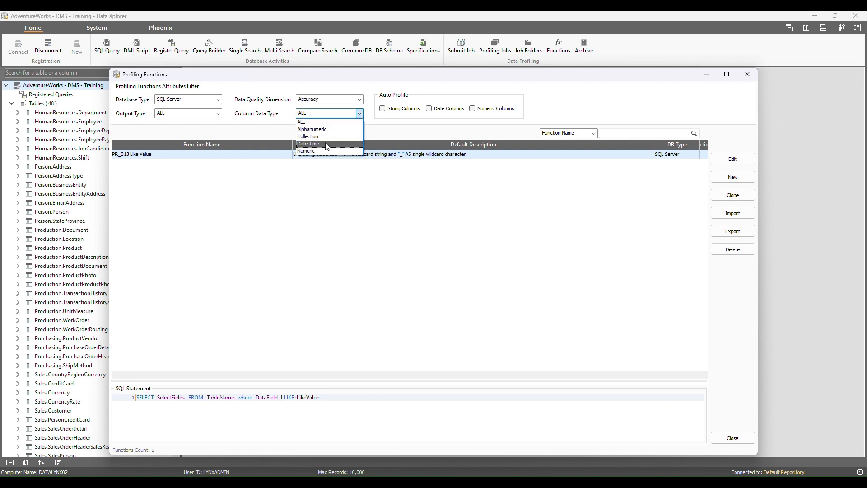
pyautogui.click(361, 103)
pyautogui.click(362, 103)
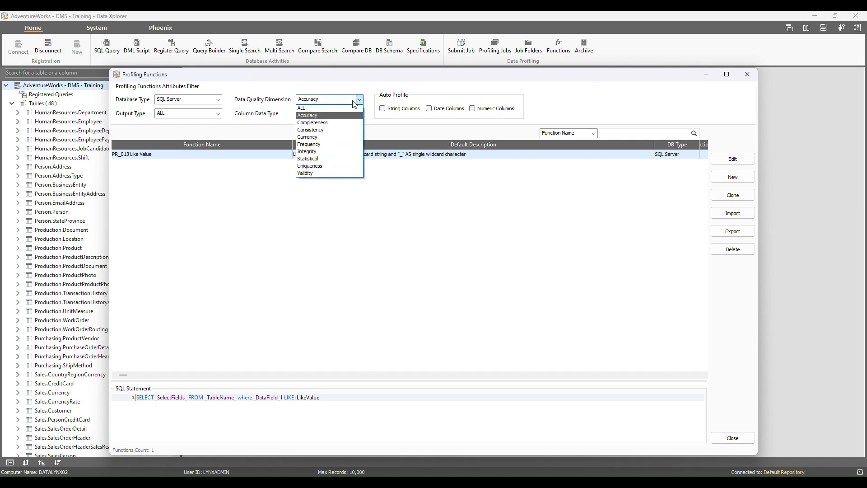
pyautogui.click(325, 109)
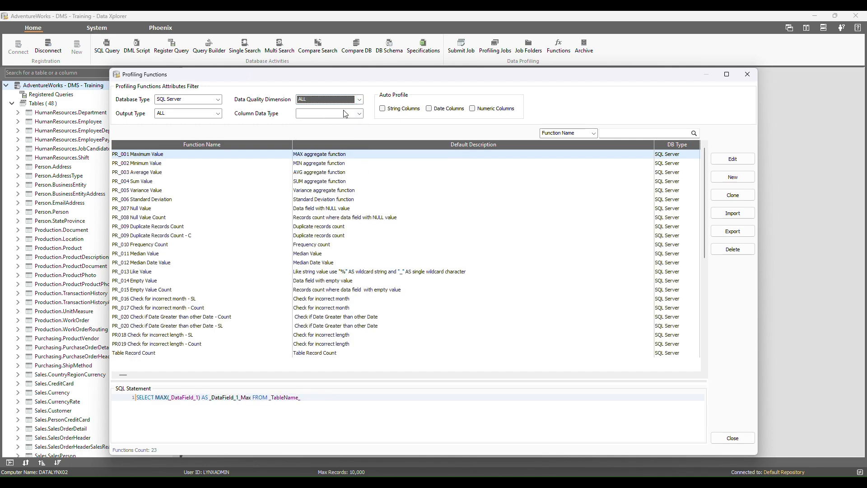
# - Filter the functions by auto profile for string, date and numeric columns, and clear all of these auto profile filters
pyautogui.click(383, 109)
pyautogui.click(430, 109)
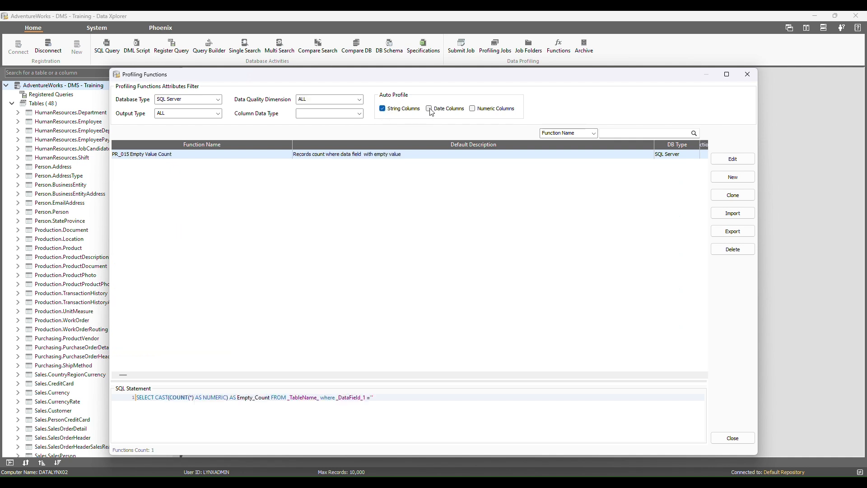
pyautogui.click(474, 111)
pyautogui.click(475, 110)
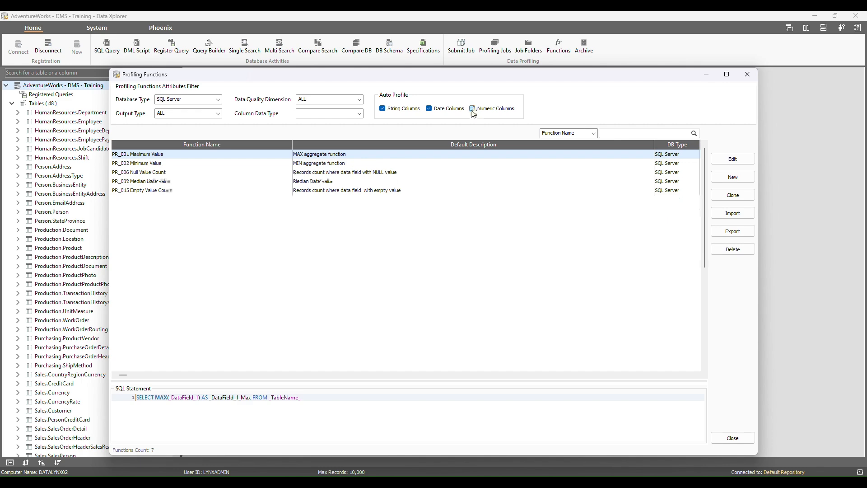
pyautogui.click(429, 109)
pyautogui.click(383, 109)
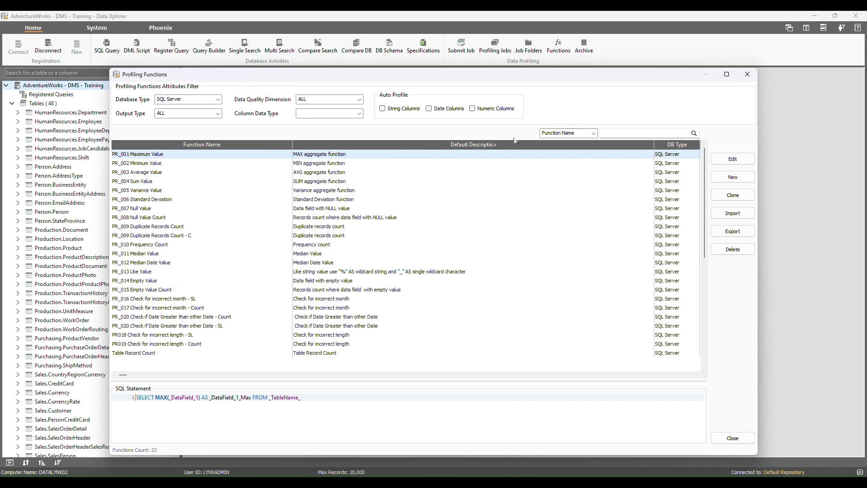
# - Narrow the Default Description column to reveal the ID columns and search the functions by Function ID for 1014
pyautogui.click(594, 135)
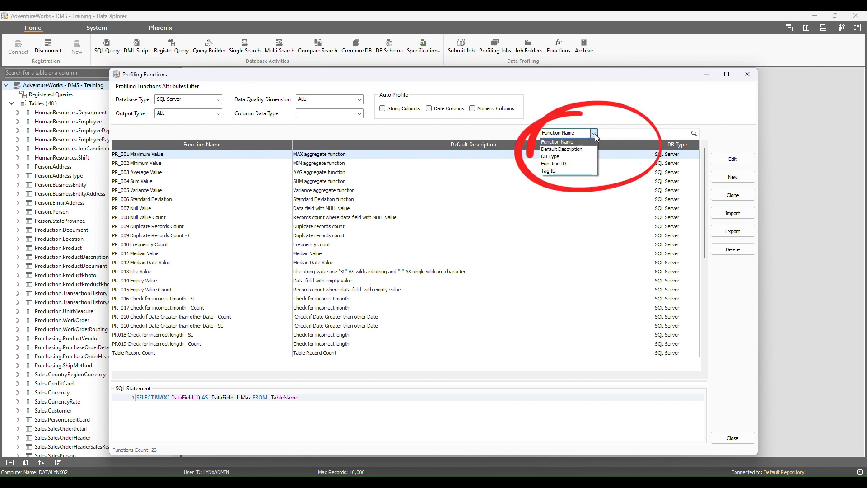
pyautogui.click(587, 149)
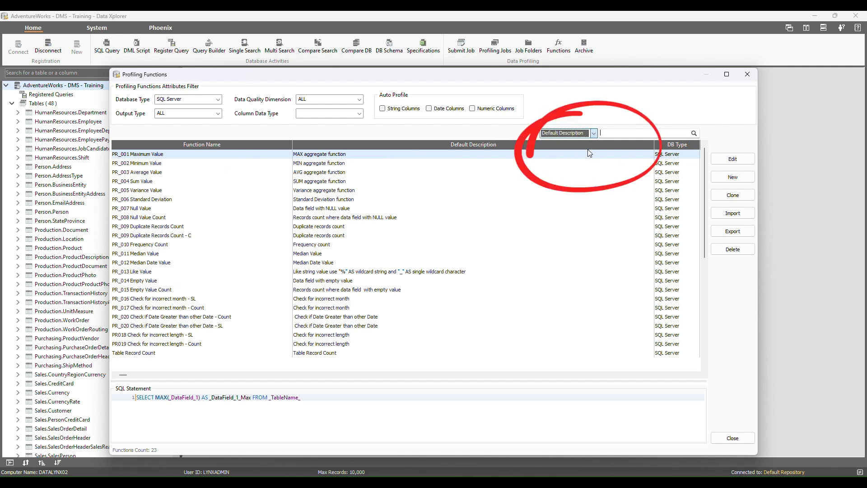
pyautogui.click(595, 135)
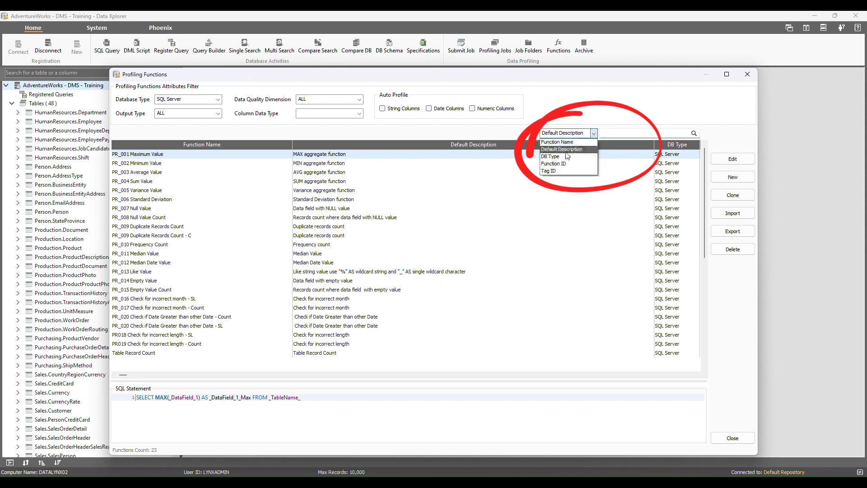
pyautogui.click(556, 164)
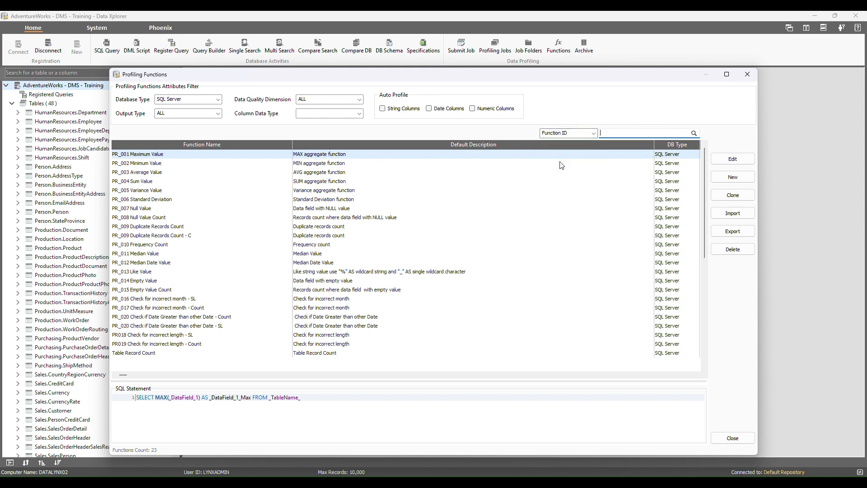
pyautogui.moveTo(653, 145); pyautogui.dragTo(501, 145)
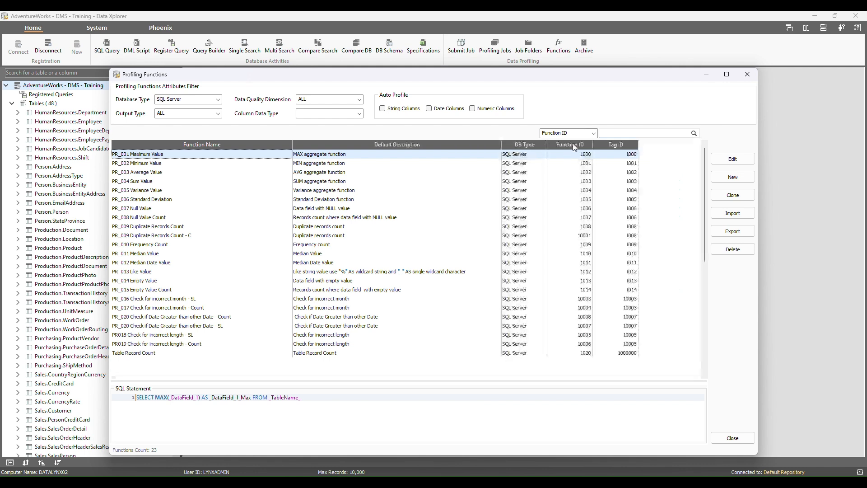
pyautogui.click(626, 134)
pyautogui.write('1014')
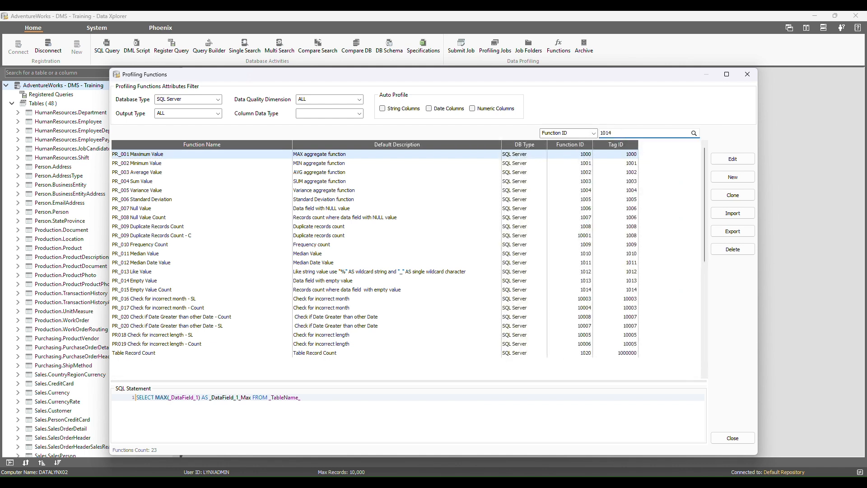
pyautogui.press('Return')
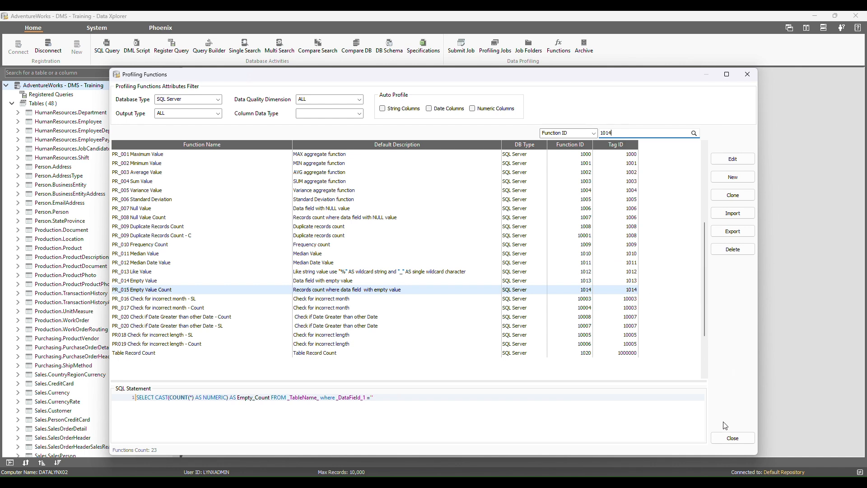
# - Close the profiling functions list and open table data profiling for the Person.Person table
pyautogui.click(733, 437)
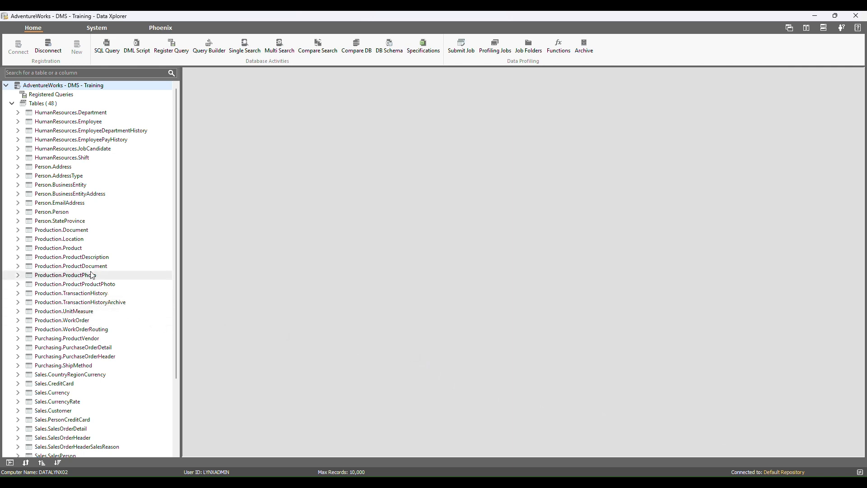
pyautogui.click(63, 212)
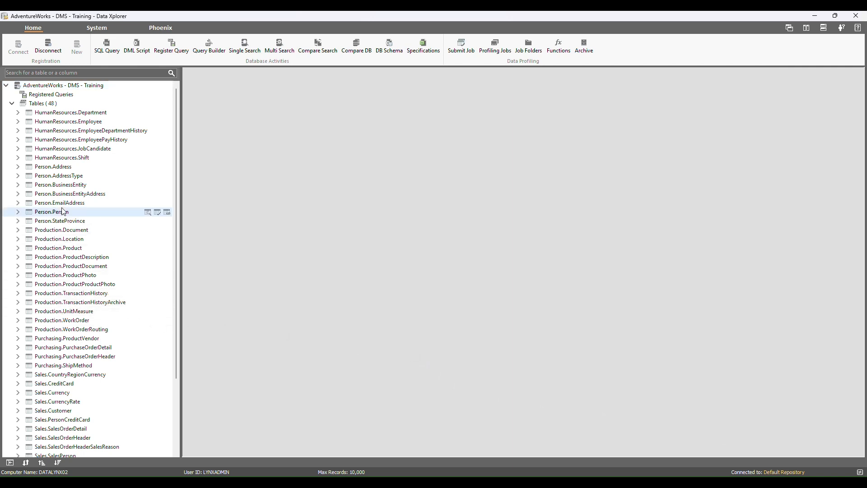
pyautogui.click(157, 213)
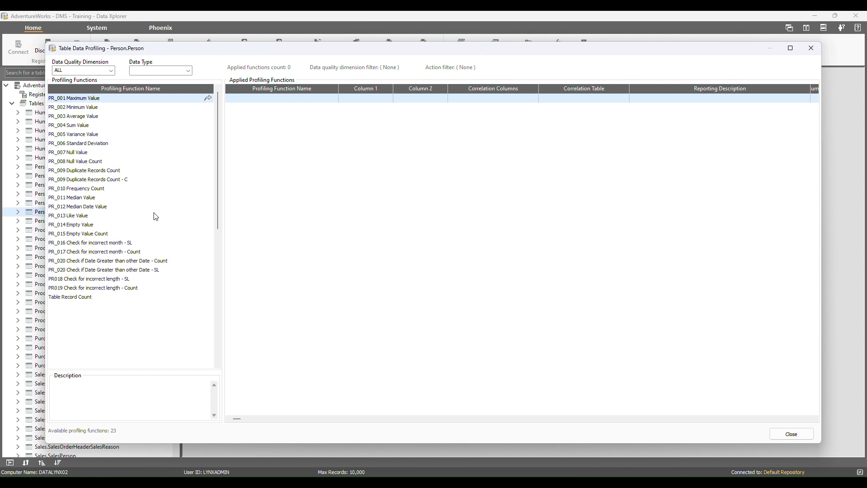
# - Apply the PR_009 Duplicate Records Count function to the Person.Person table, grouped by BusinessEntityID
pyautogui.click(117, 172)
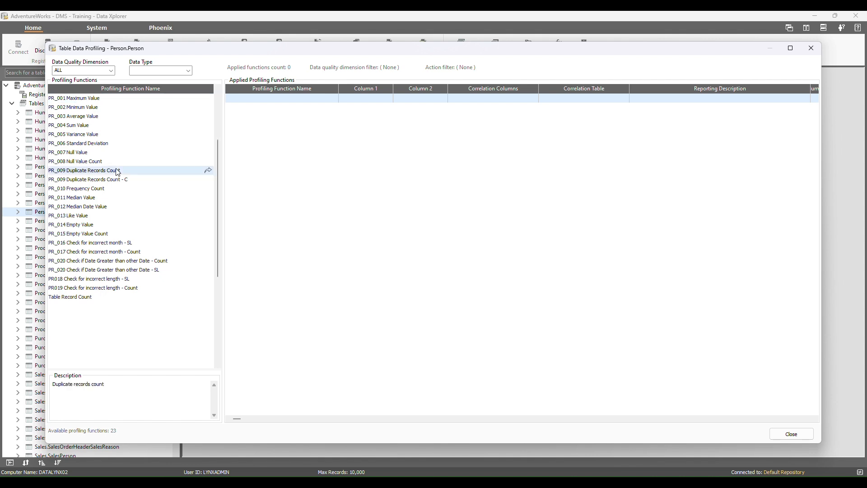
pyautogui.click(207, 172)
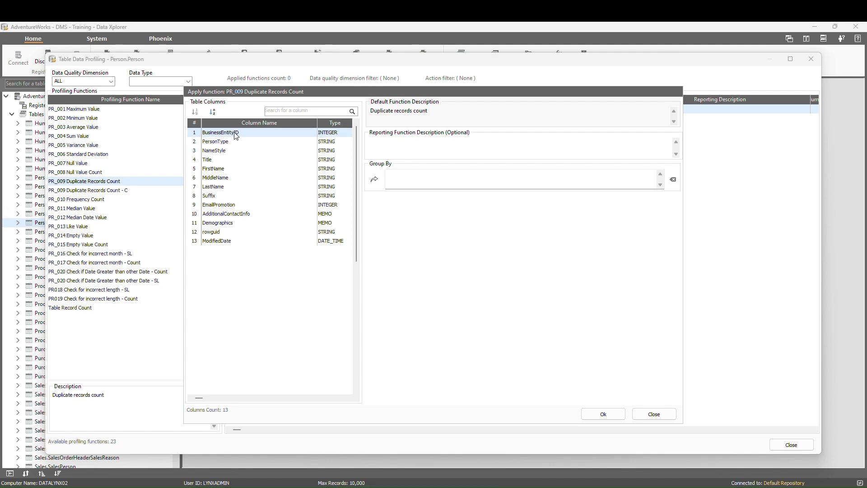
pyautogui.click(375, 180)
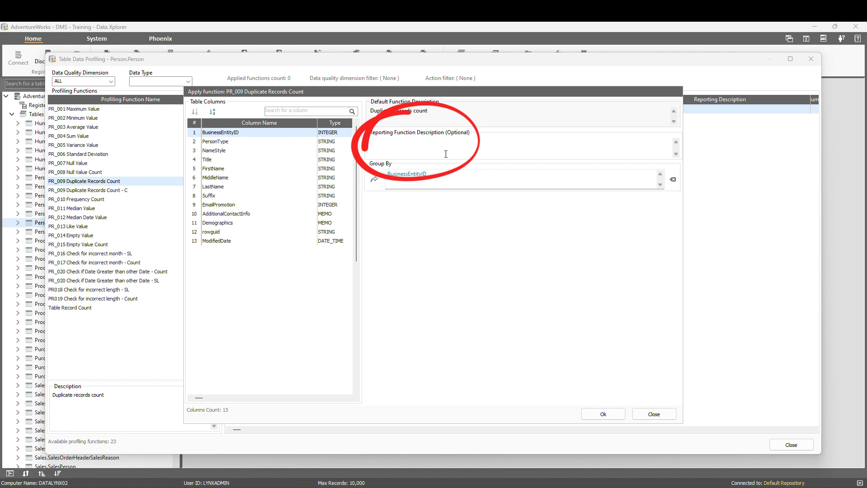
pyautogui.click(606, 413)
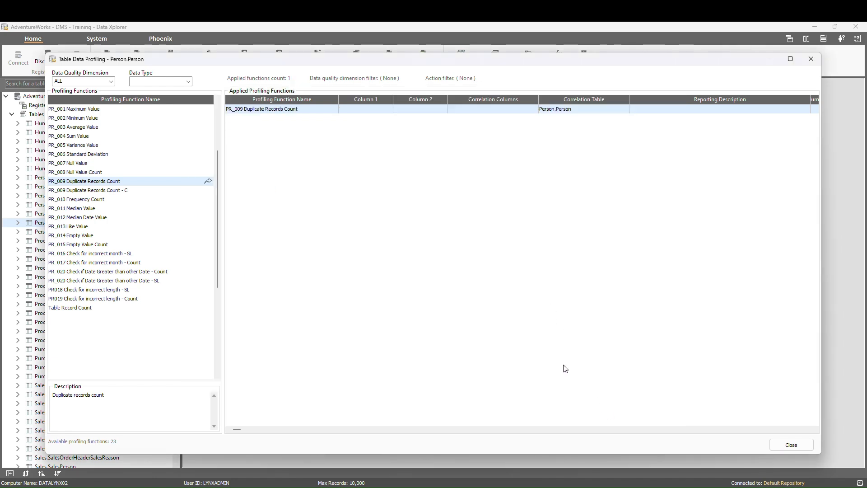
# - View the results of the applied PR_009 Duplicate Records Count function and close the table data profiling window
pyautogui.doubleClick(306, 110)
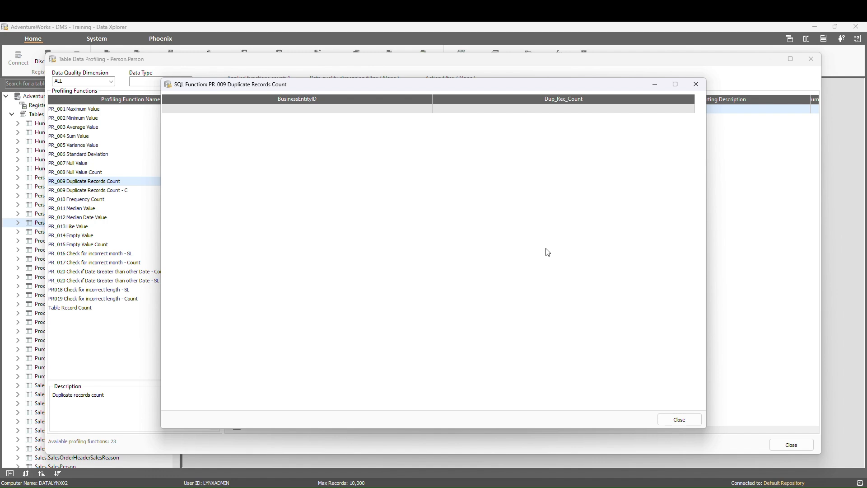
pyautogui.click(686, 420)
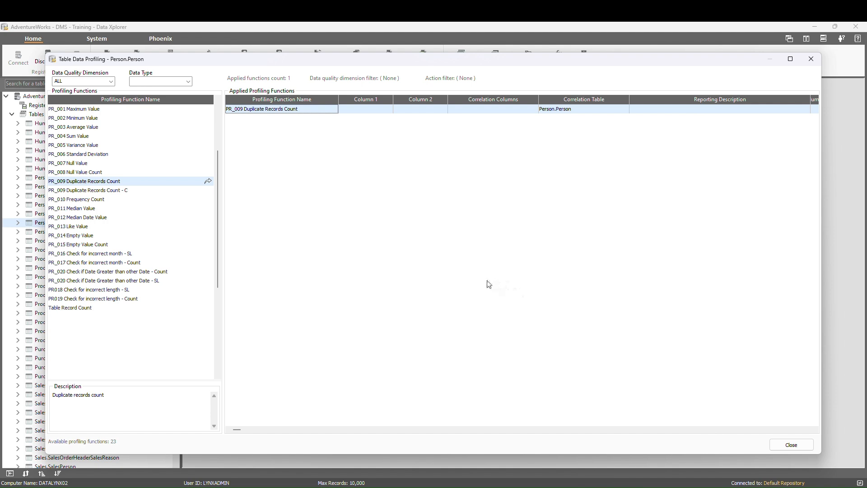
pyautogui.click(785, 448)
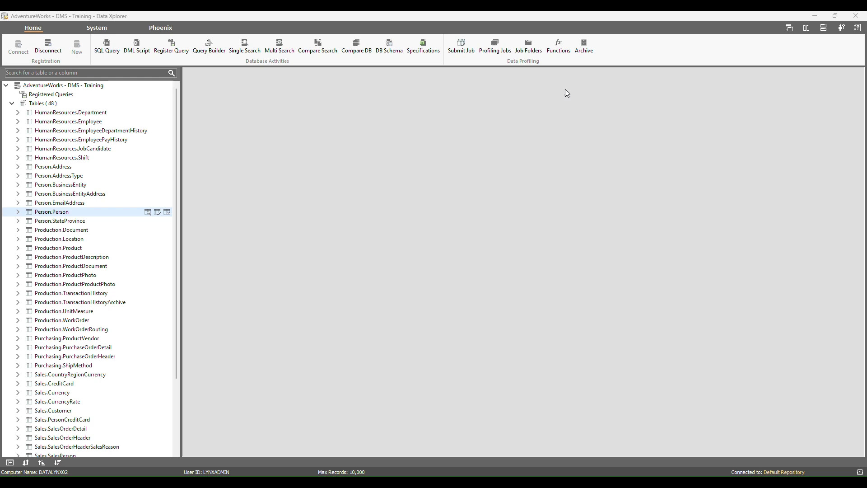
# - Open the PR_008 Null Value Count profiling function for editing and check which functions share its Tag ID
pyautogui.click(559, 47)
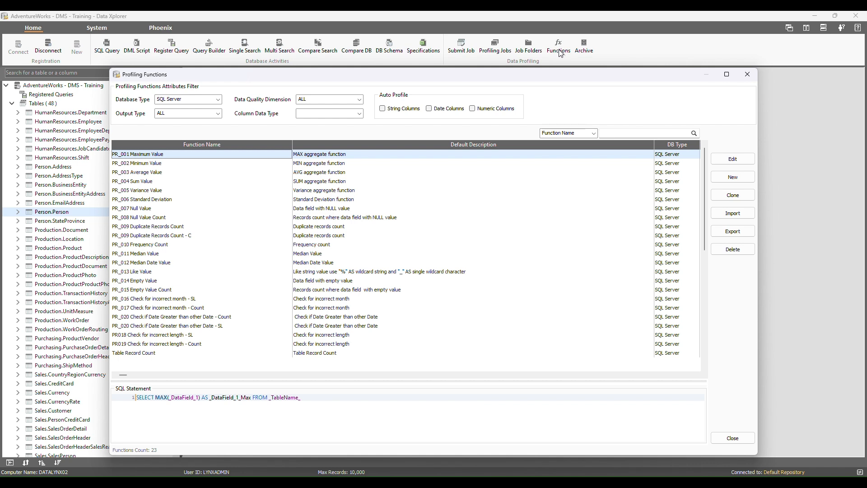
pyautogui.click(166, 219)
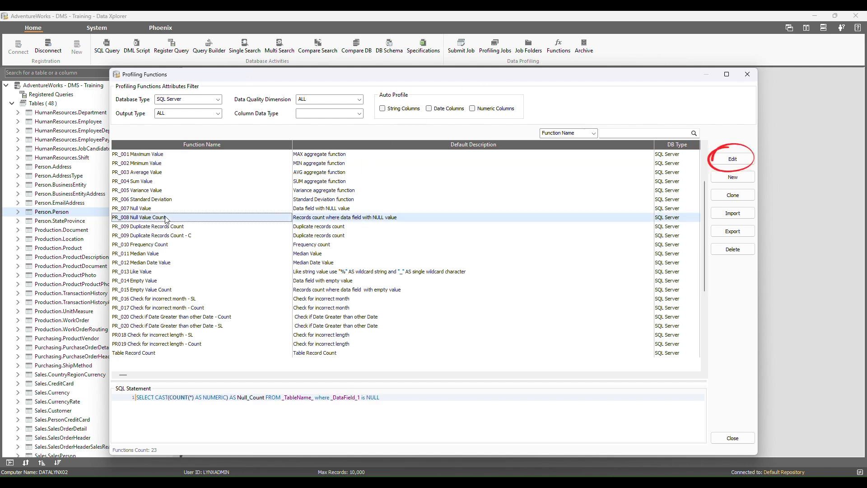
pyautogui.click(749, 160)
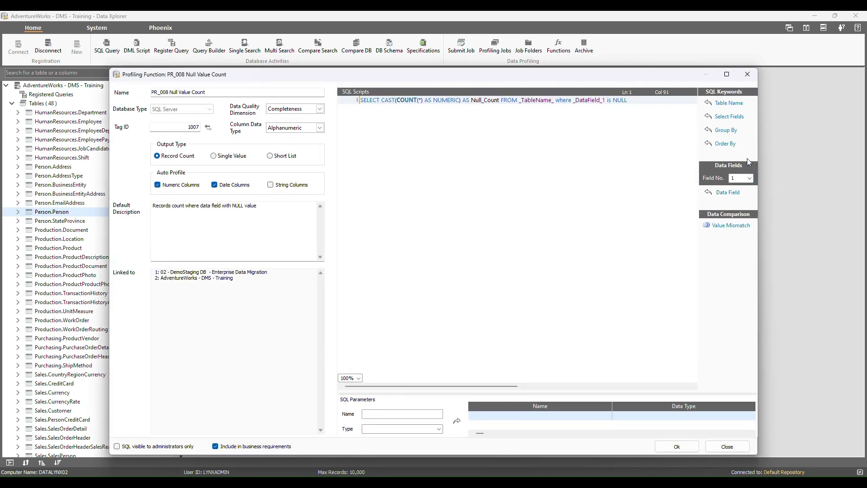
pyautogui.click(218, 92)
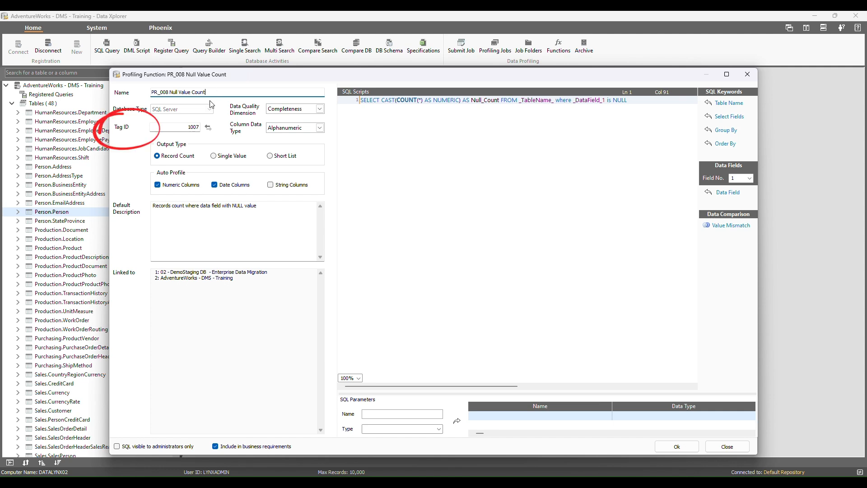
pyautogui.click(195, 126)
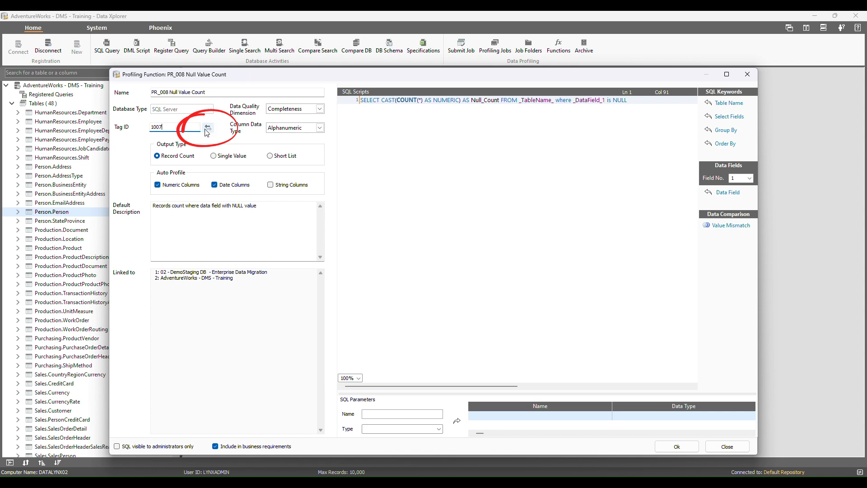
pyautogui.click(208, 129)
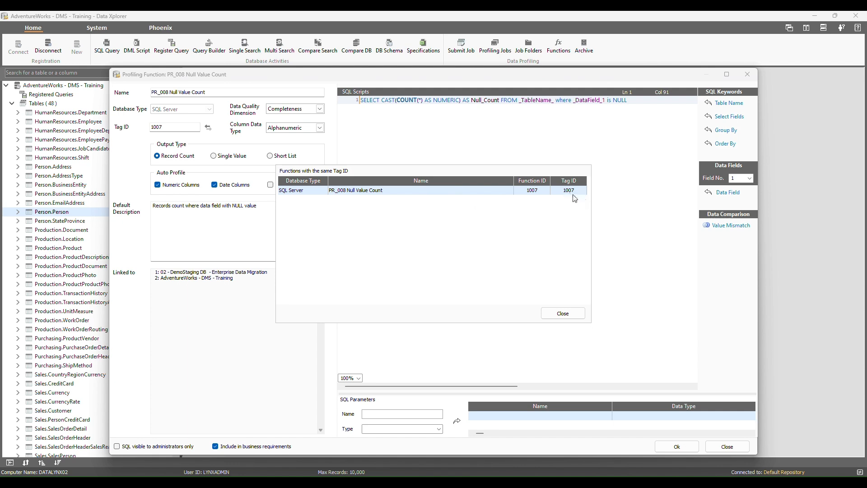
pyautogui.click(575, 319)
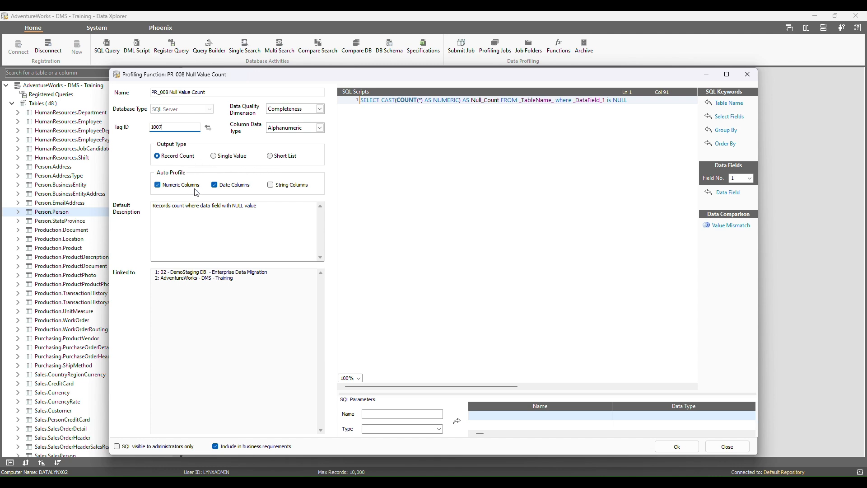
# - Examine the function's default description, the table name and data field placeholders in its SQL script, and the field number options
pyautogui.click(283, 210)
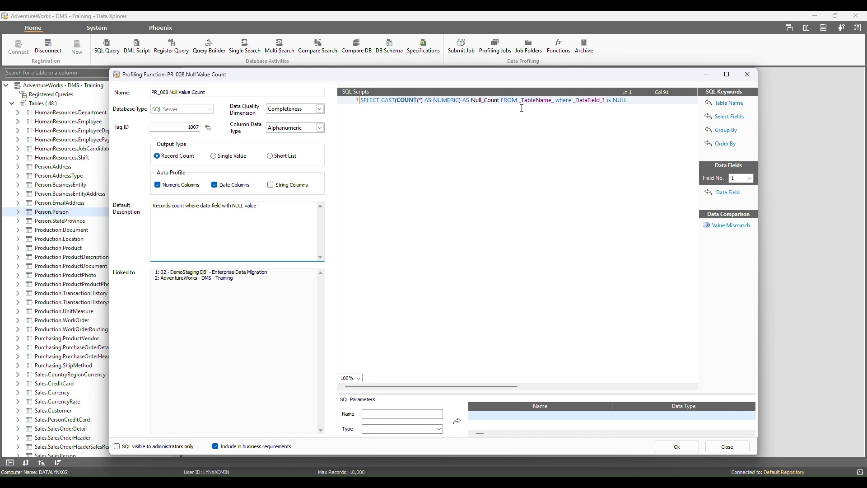
pyautogui.doubleClick(537, 100)
pyautogui.doubleClick(595, 102)
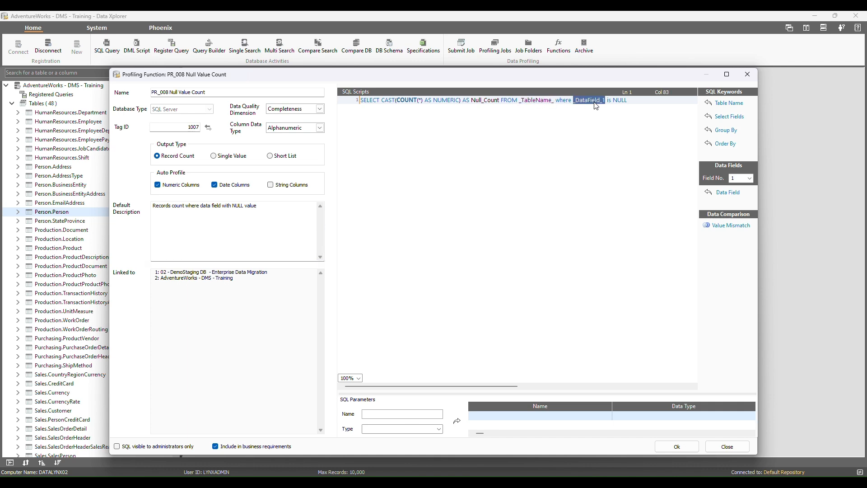
pyautogui.click(637, 101)
pyautogui.click(750, 179)
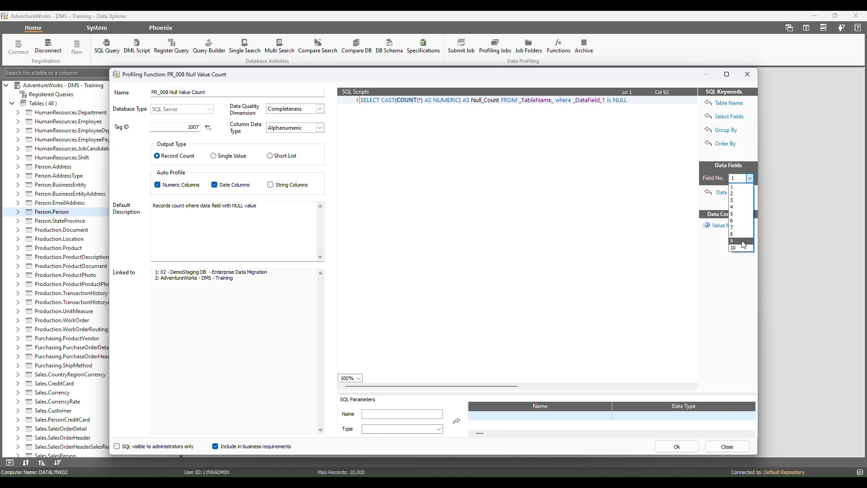
pyautogui.click(677, 188)
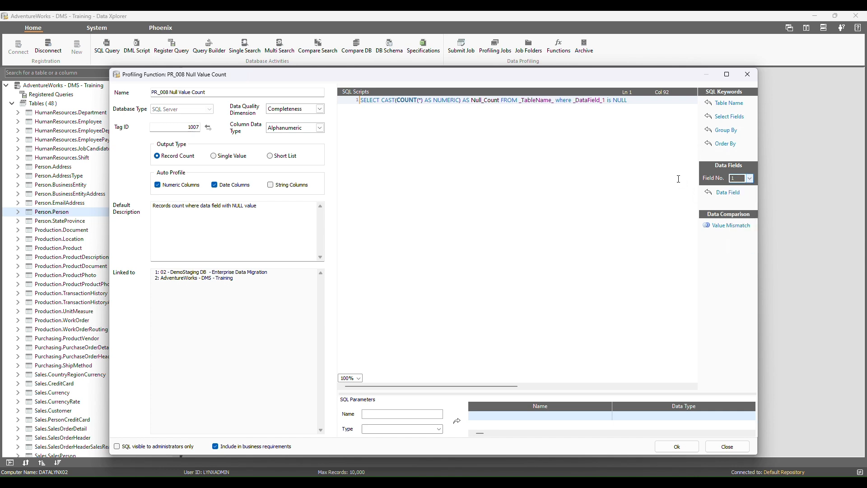
# - Fill in an SQL parameter named Demo of type STRING, and close the PR_008 function without saving changes
pyautogui.click(418, 413)
pyautogui.write('D')
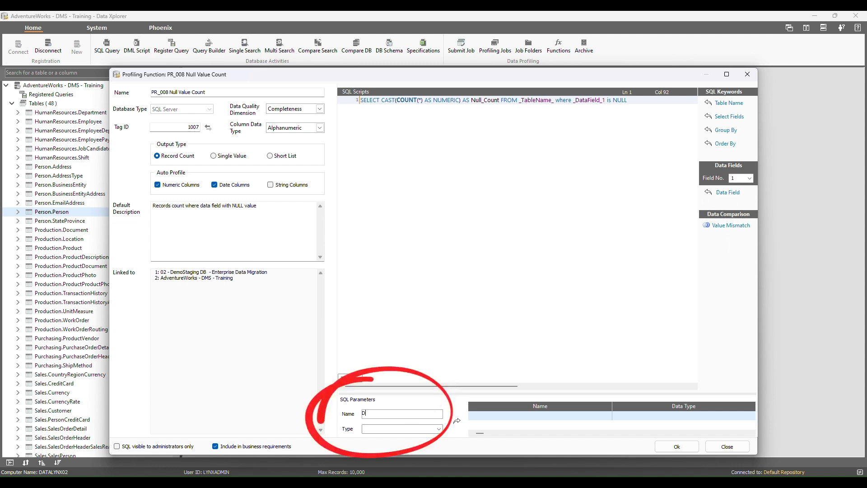
pyautogui.write('emo')
pyautogui.click(438, 429)
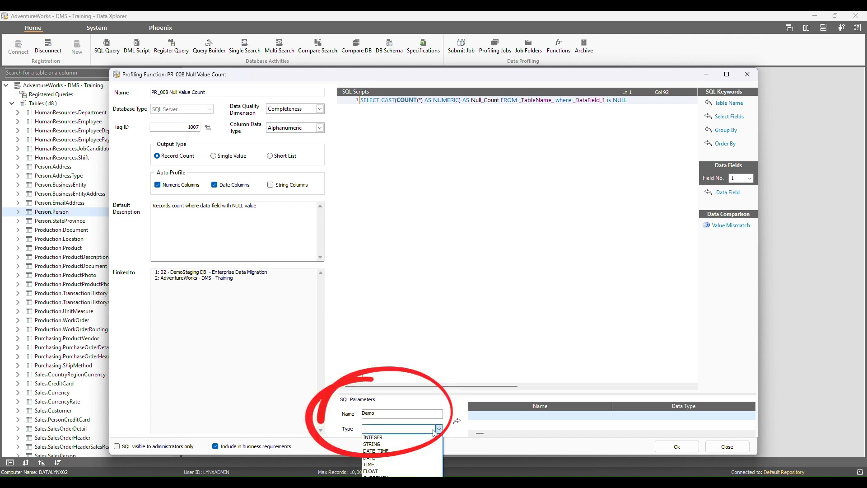
pyautogui.click(392, 445)
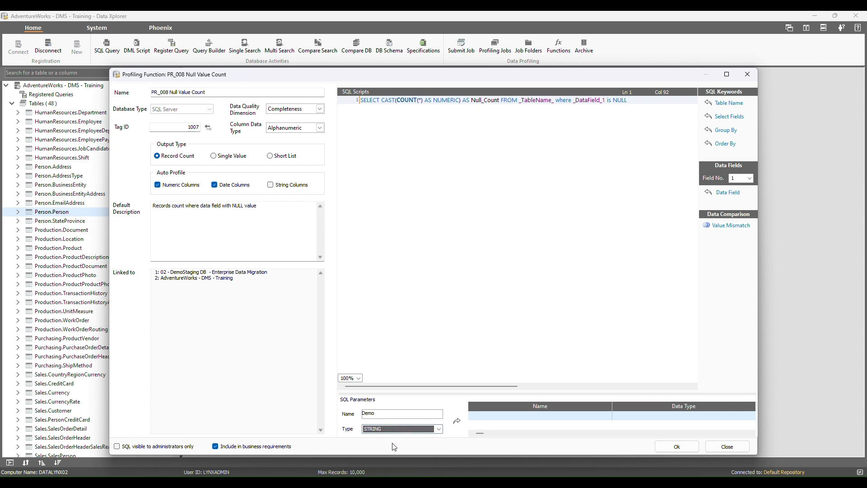
pyautogui.click(740, 451)
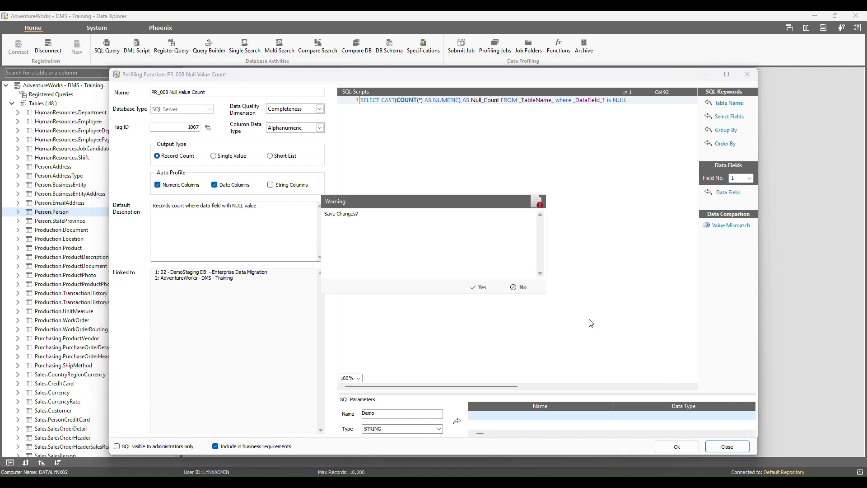
pyautogui.click(524, 288)
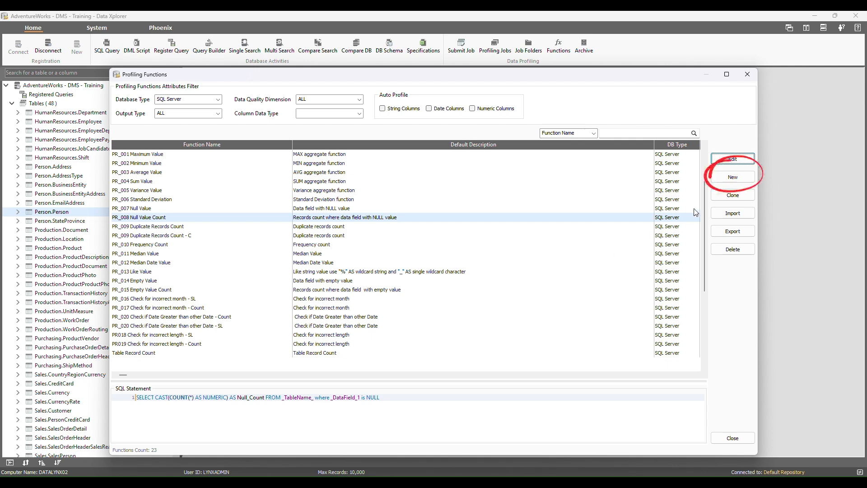
# - Start a new profiling function named Demo for SQL Server, with Statistical as data quality dimension and Numeric as column data type
pyautogui.click(735, 181)
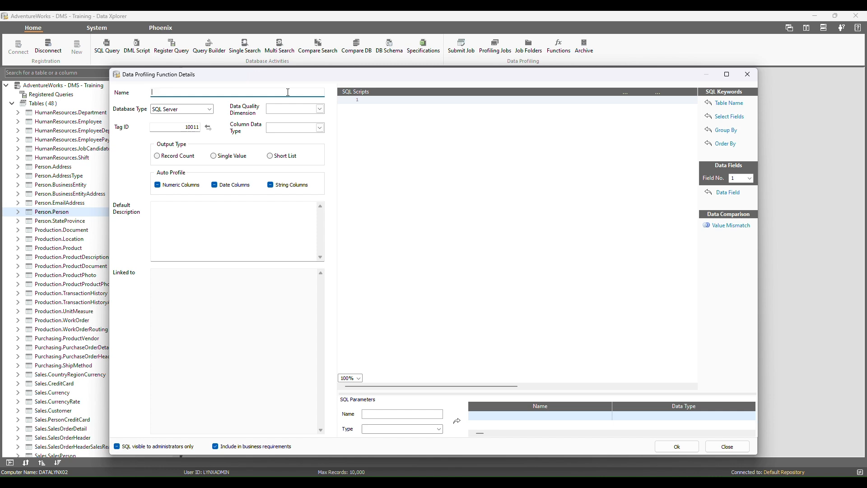
pyautogui.write('Demo')
pyautogui.click(210, 109)
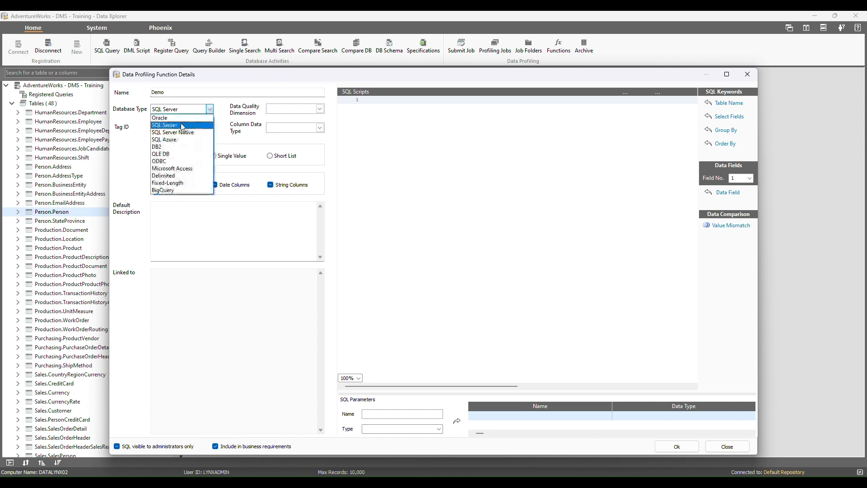
pyautogui.click(182, 125)
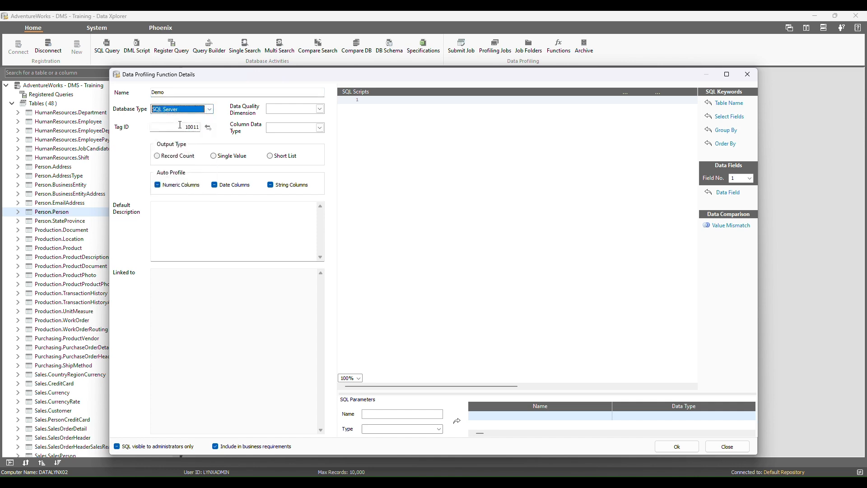
pyautogui.click(318, 109)
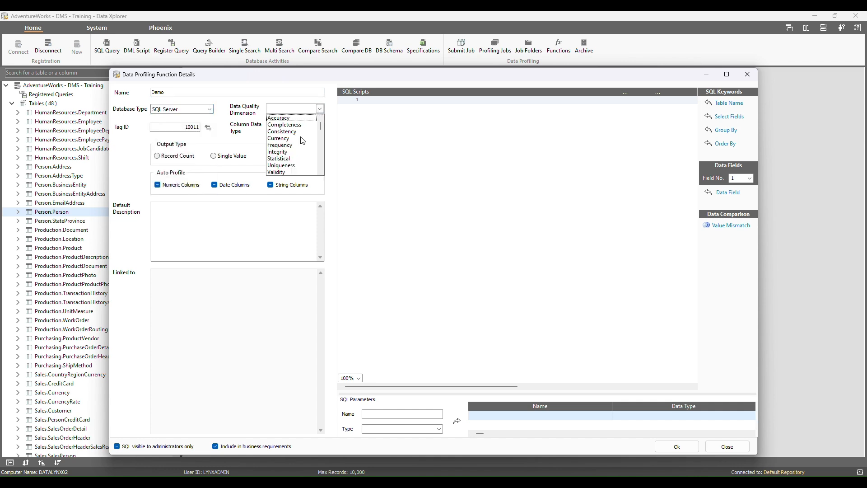
pyautogui.click(294, 159)
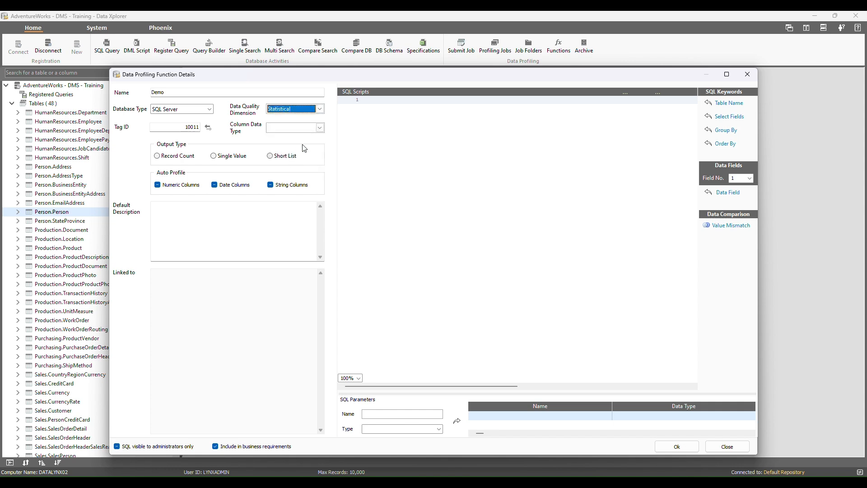
pyautogui.click(320, 128)
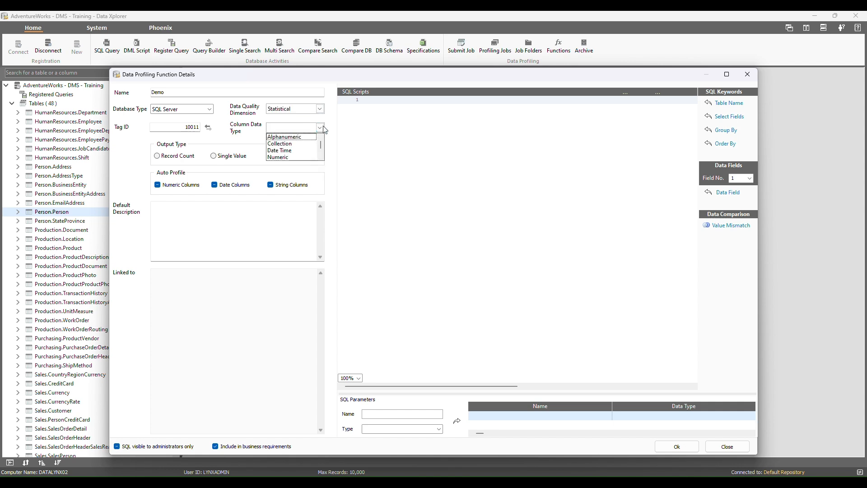
pyautogui.click(282, 158)
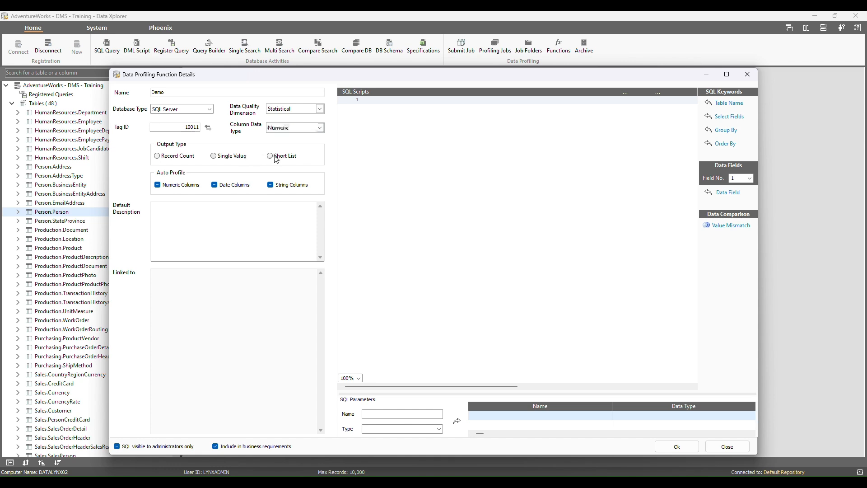
# - Set the output type to Short List and the default description to "To display list of records where Unit Price is less than $10"
pyautogui.click(276, 158)
pyautogui.click(198, 231)
pyautogui.write('To display list of ')
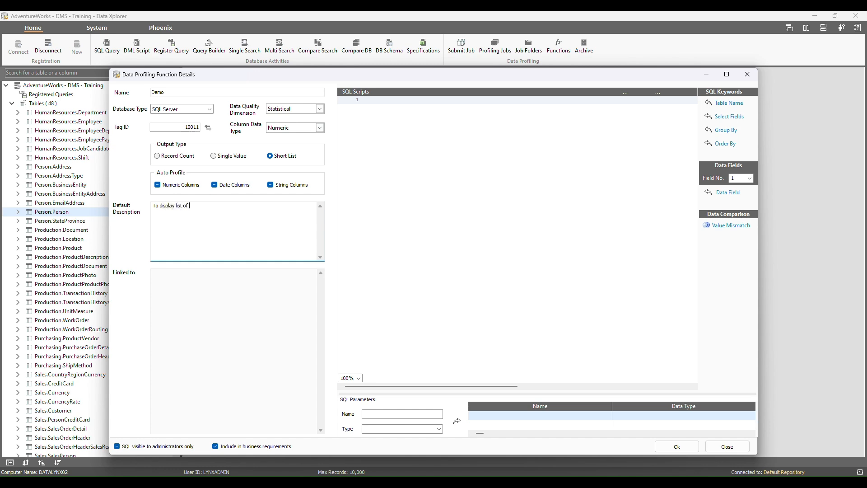
pyautogui.write('records where list price is less than $10')
# - Write the SQL script "Select _SelectFields_ From _TableName_ Where _DataField_1 < 10" and save the Demo function
pyautogui.click(395, 130)
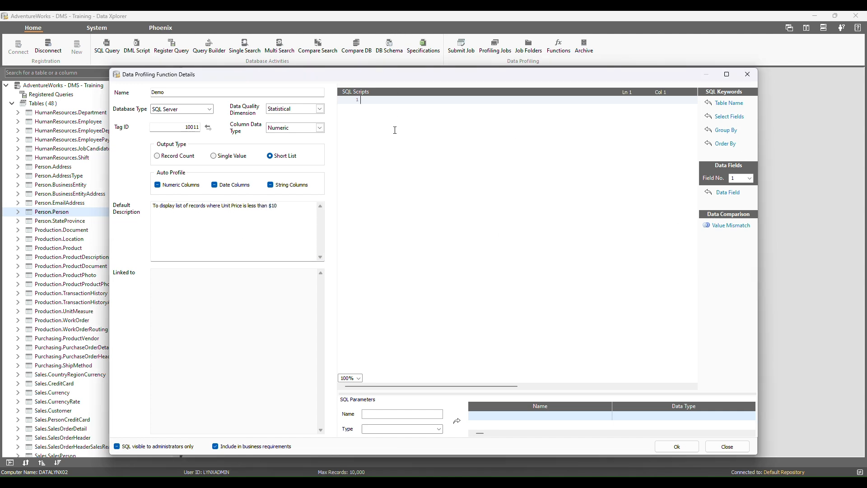
pyautogui.write('Select')
pyautogui.click(729, 116)
pyautogui.click(729, 103)
pyautogui.write('Where')
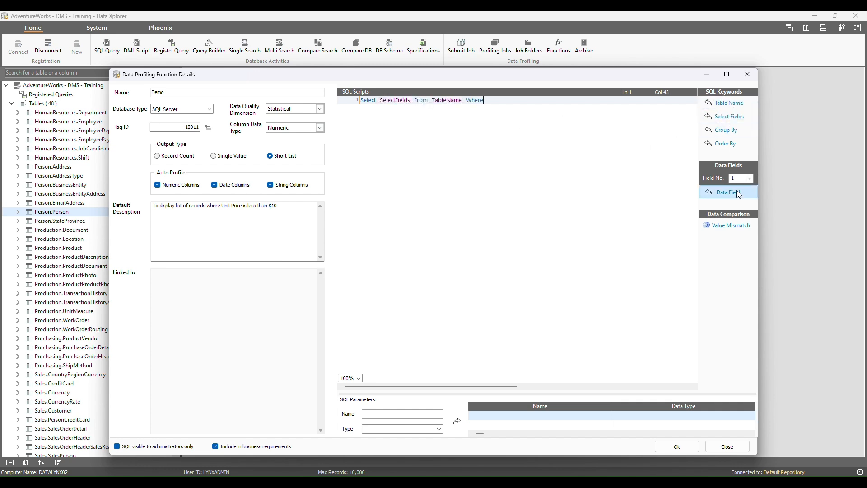
pyautogui.click(739, 194)
pyautogui.write('< 10')
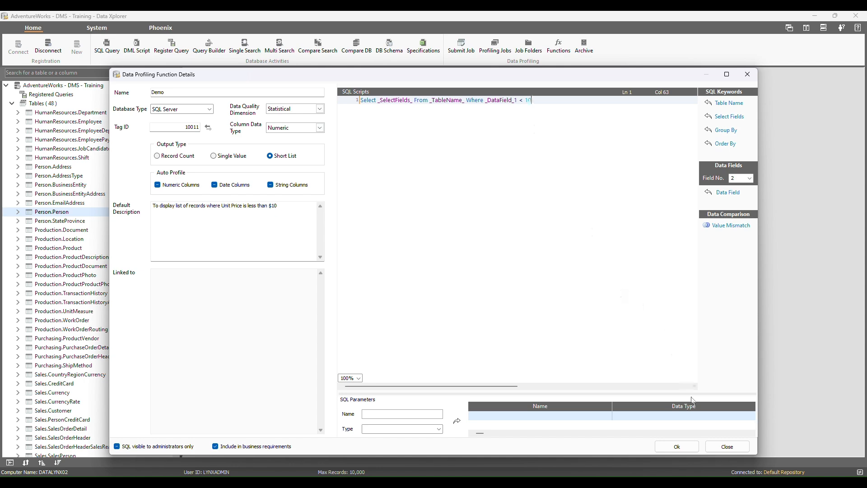
pyautogui.click(677, 447)
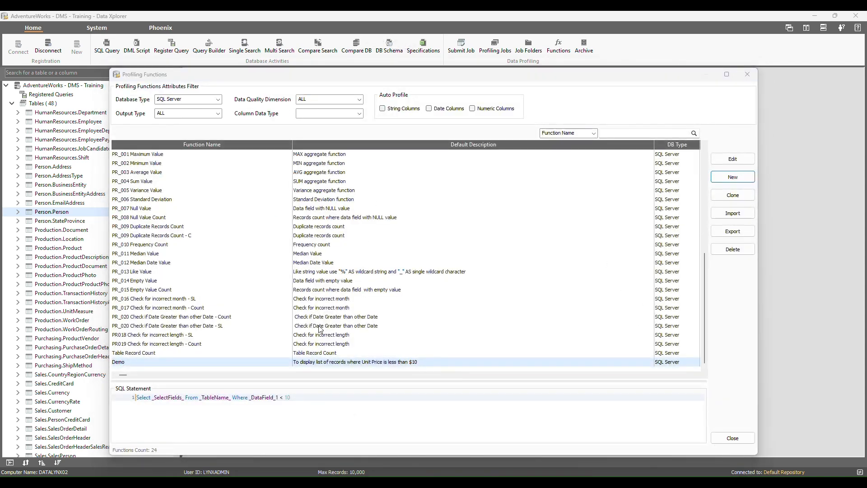
# - Narrow the Default Description column to view the Demo function's Function ID and Tag ID, and close the functions list
pyautogui.click(286, 364)
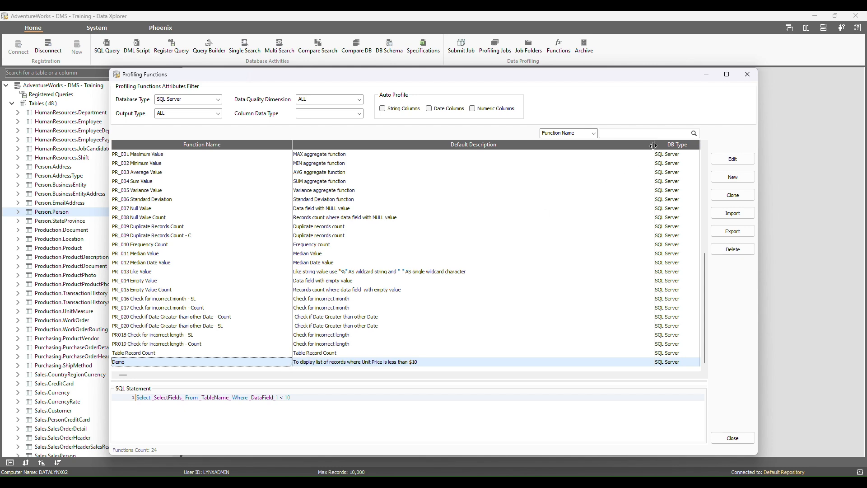
pyautogui.moveTo(654, 145); pyautogui.dragTo(486, 171)
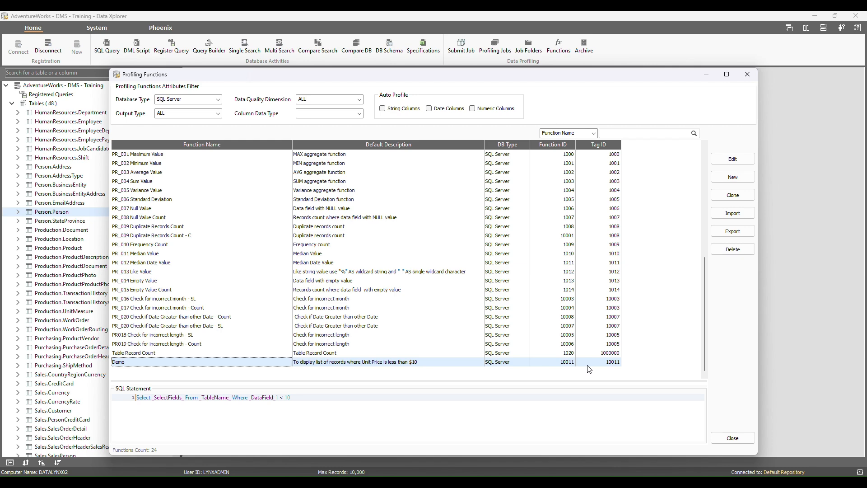
pyautogui.click(732, 438)
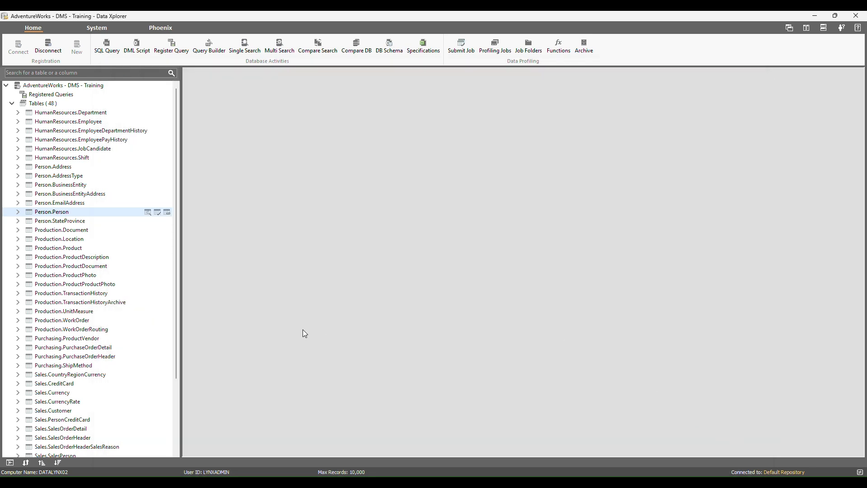
# - Open data profiling for the Purchasing.PurchaseOrderDetail table and start applying the Demo function
pyautogui.click(116, 348)
pyautogui.rightClick(117, 352)
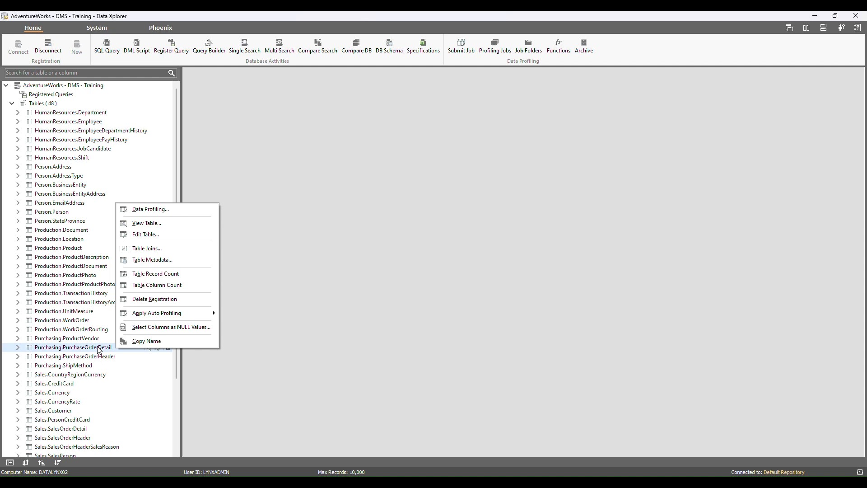
pyautogui.press('Escape')
pyautogui.click(157, 347)
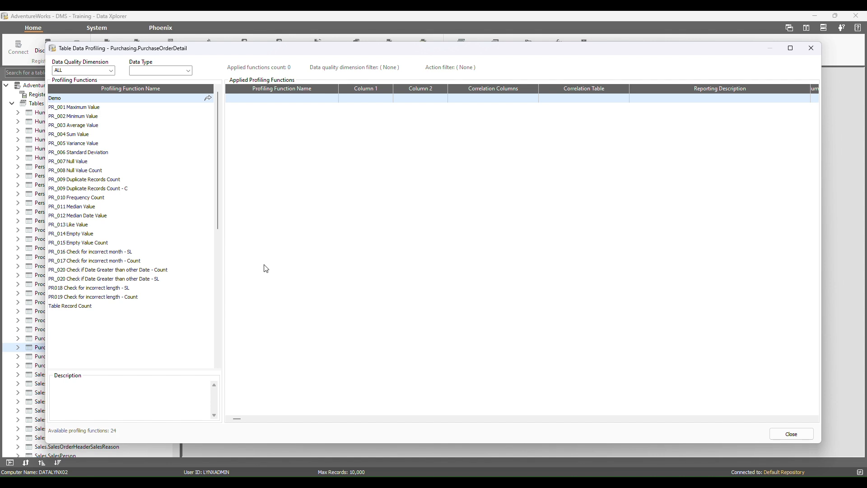
pyautogui.click(209, 102)
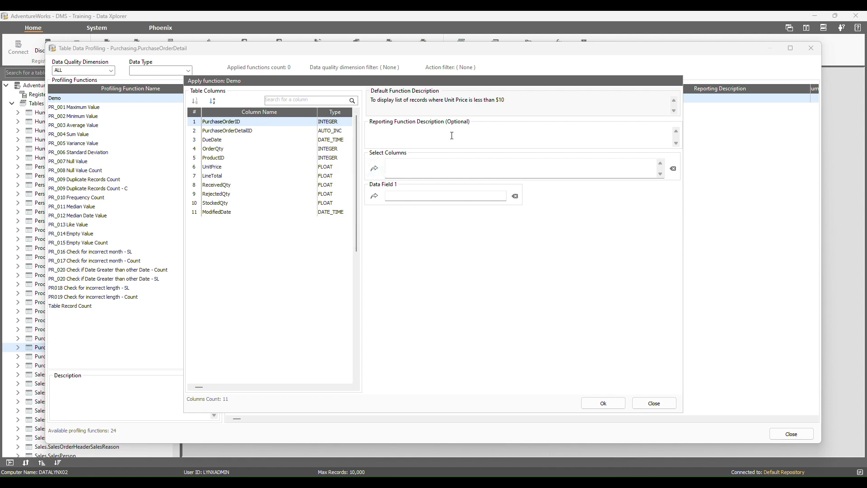
# - Add PurchaseOrderID, PurchaseOrderDetailID, UnitPrice and LineTotal as the select columns of the Demo function
pyautogui.moveTo(511, 97); pyautogui.dragTo(371, 100)
pyautogui.click(376, 100)
pyautogui.click(379, 169)
pyautogui.click(262, 131)
pyautogui.click(374, 169)
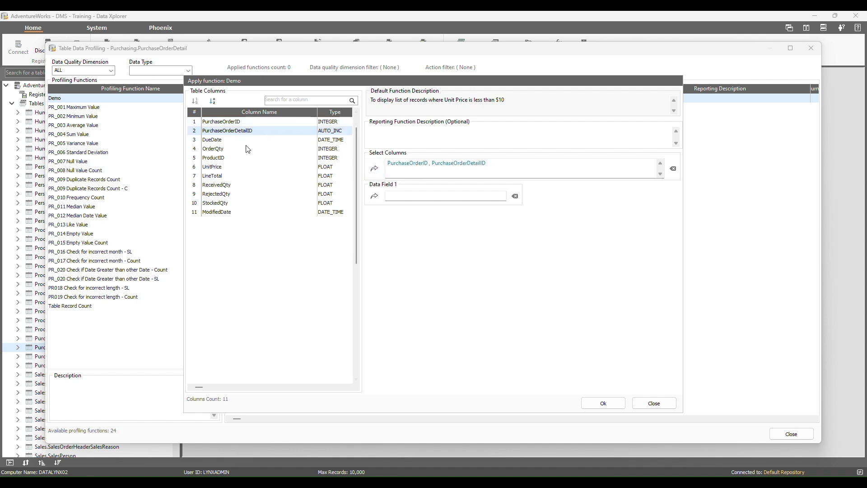
pyautogui.click(217, 166)
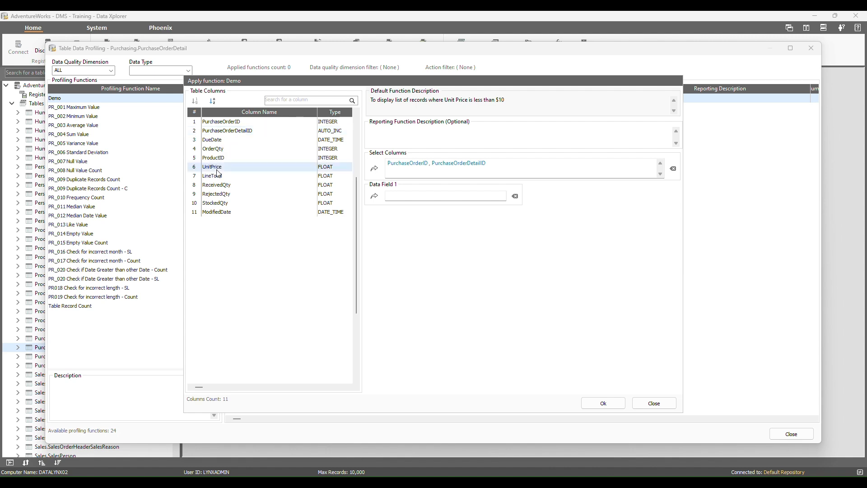
pyautogui.click(373, 168)
pyautogui.click(232, 176)
pyautogui.click(375, 175)
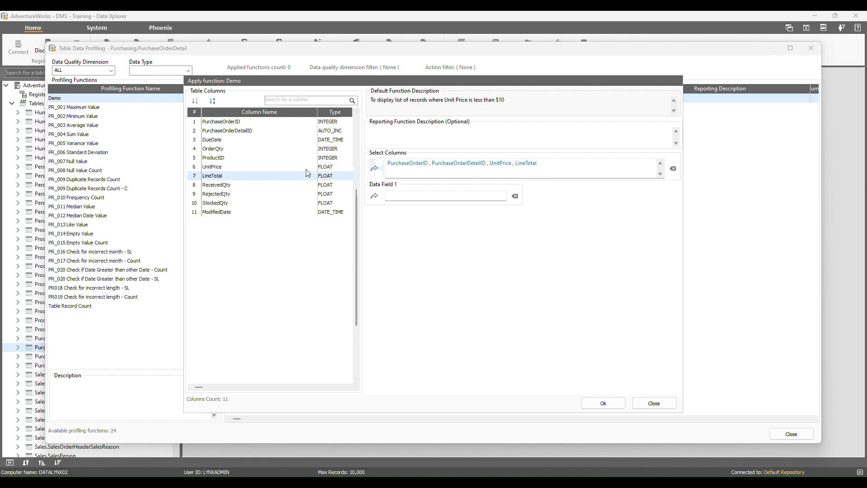
# - Set Data Field 1 to UnitPrice and apply the Demo function to the table
pyautogui.click(238, 167)
pyautogui.click(374, 196)
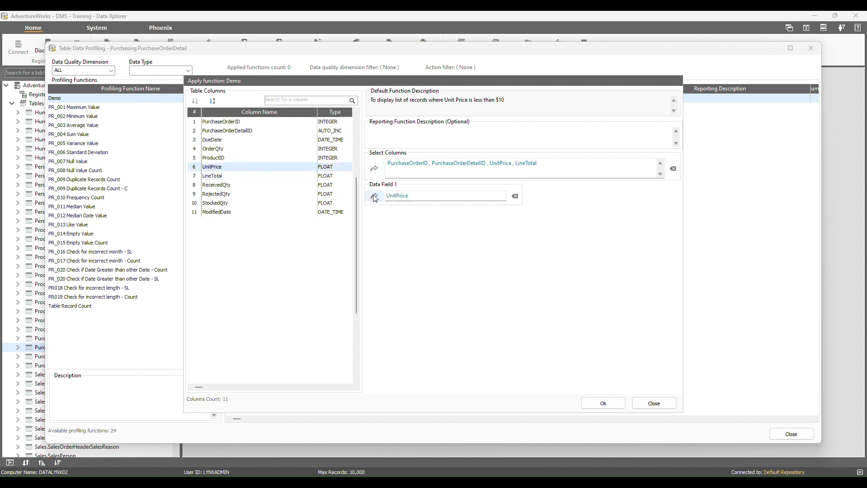
pyautogui.click(616, 400)
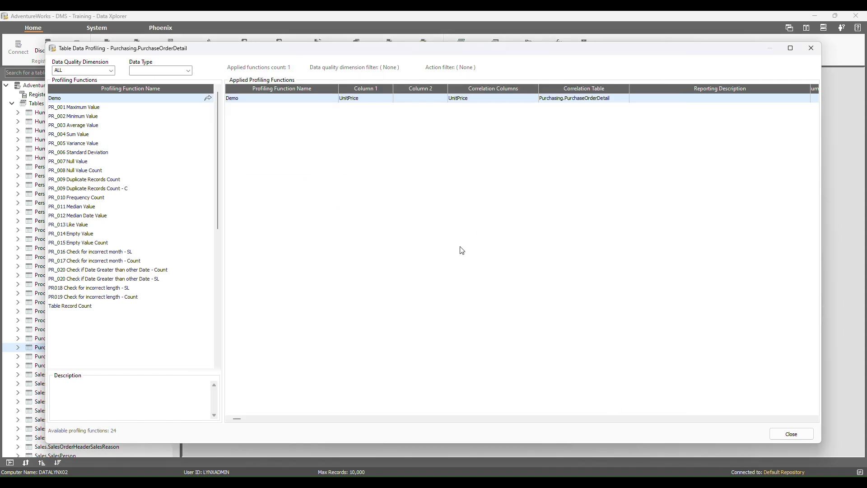
# - Execute the applied Demo function, browse the resulting records and their available list actions, and close the results
pyautogui.click(318, 100)
pyautogui.rightClick(315, 100)
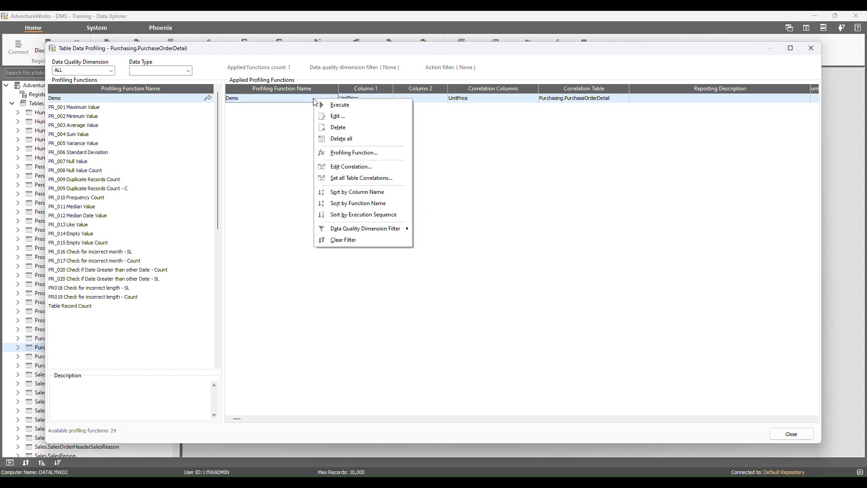
pyautogui.click(367, 108)
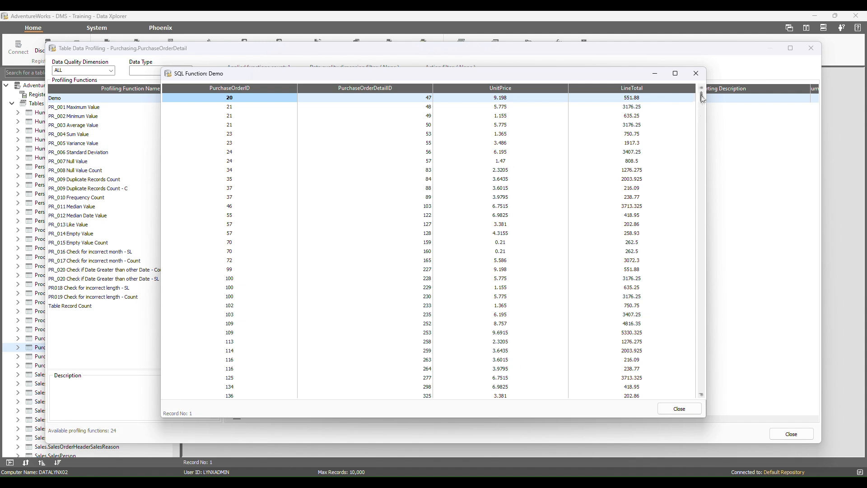
pyautogui.moveTo(702, 119); pyautogui.dragTo(688, 224)
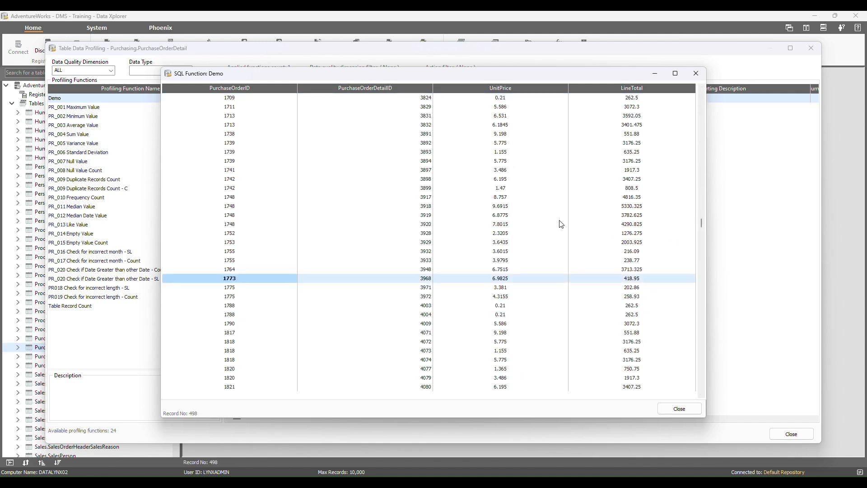
pyautogui.rightClick(398, 178)
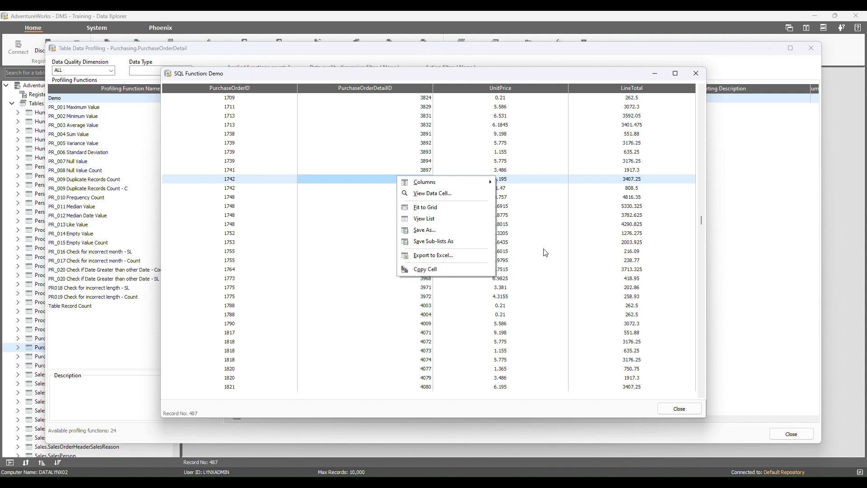
pyautogui.click(572, 252)
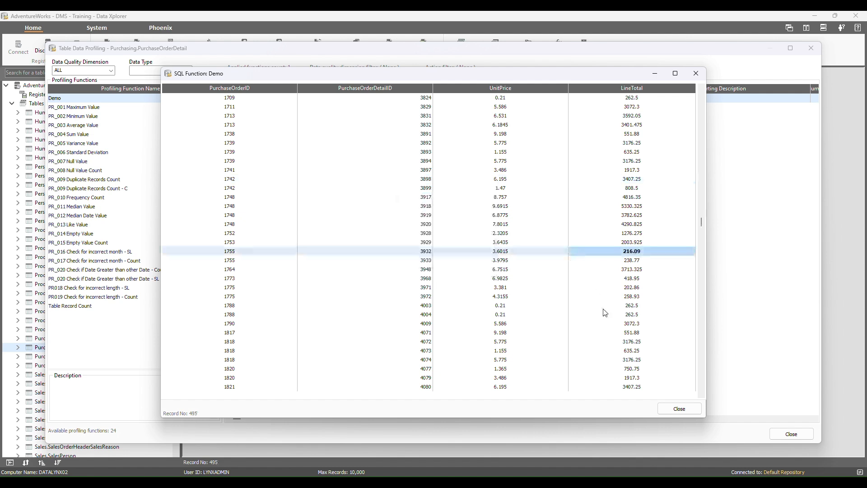
pyautogui.click(681, 410)
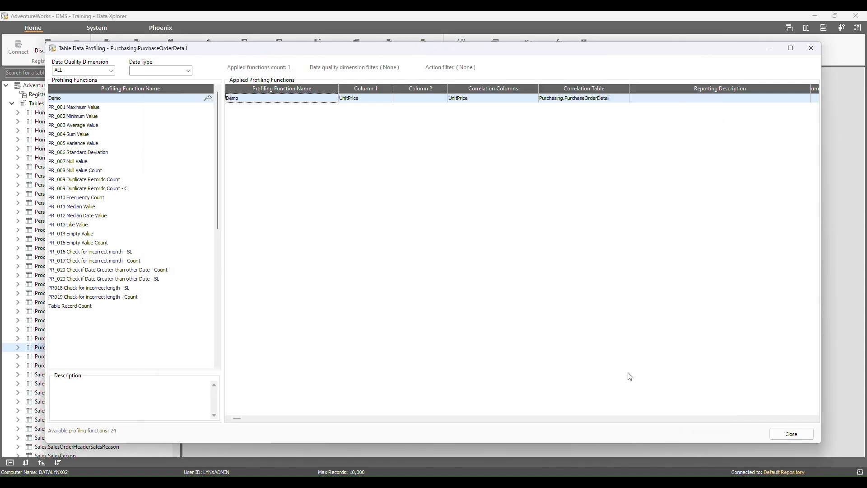
# - Edit the applied Demo function to add DueDate to its select columns and save it
pyautogui.rightClick(321, 99)
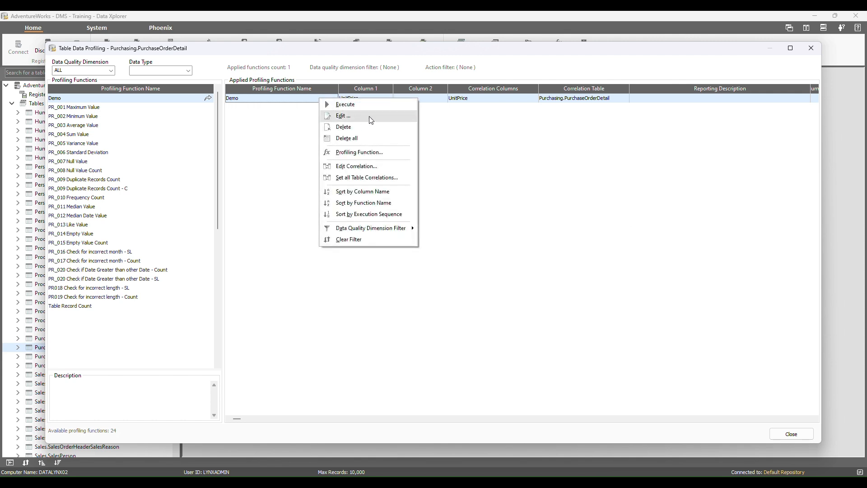
pyautogui.click(343, 116)
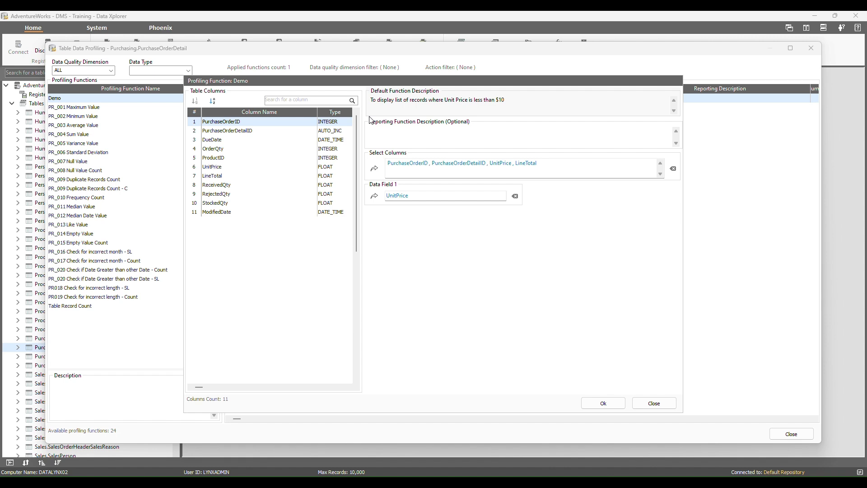
pyautogui.press('Down')
pyautogui.press('Down')
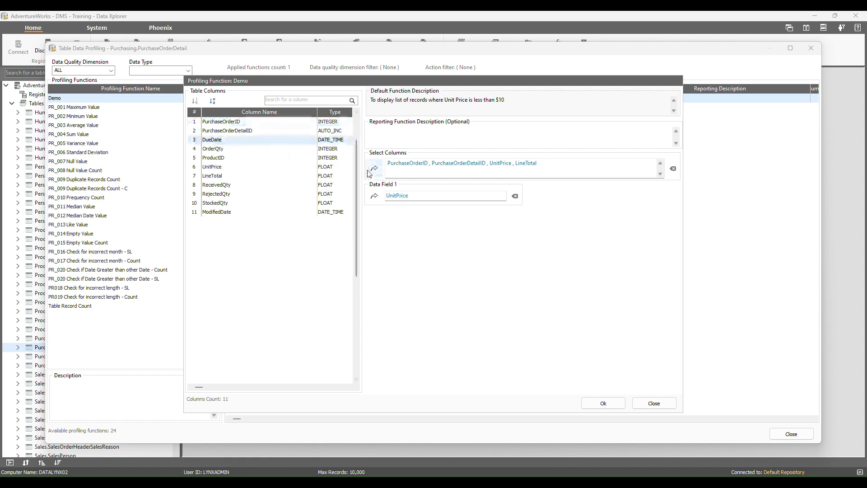
pyautogui.click(603, 403)
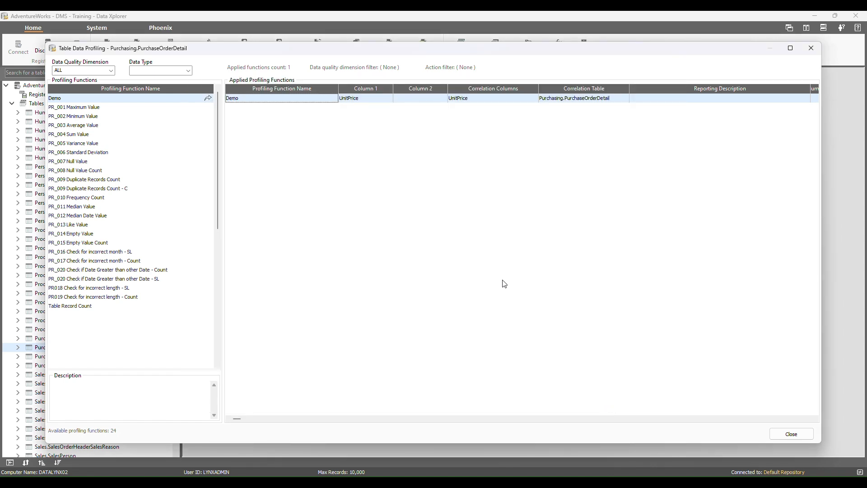
# - Execute the edited Demo function to check the DueDate column in the results, and close them
pyautogui.rightClick(331, 103)
pyautogui.click(377, 108)
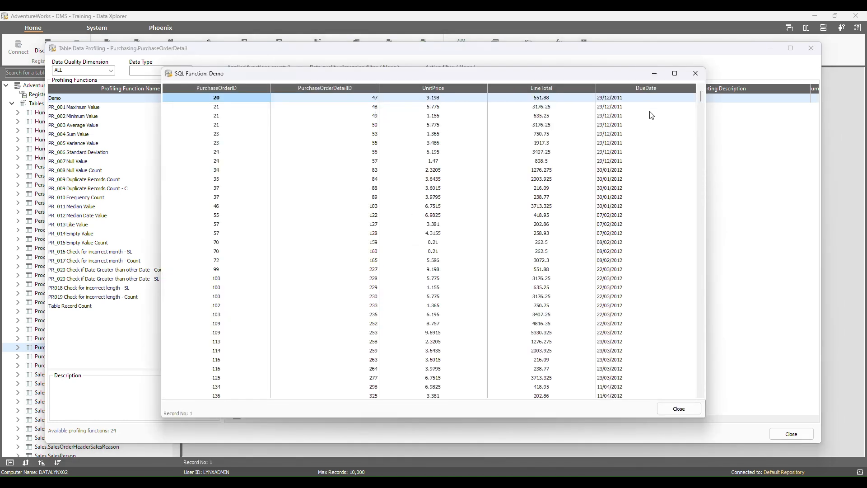
pyautogui.click(677, 410)
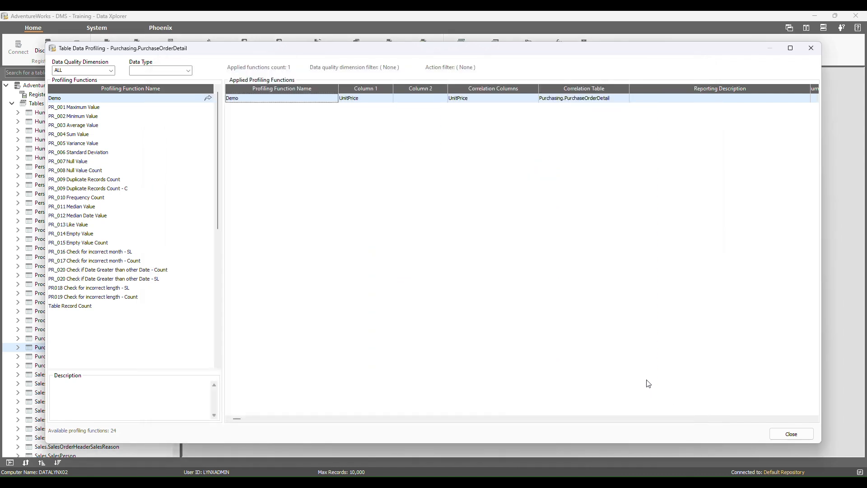
pyautogui.rightClick(312, 103)
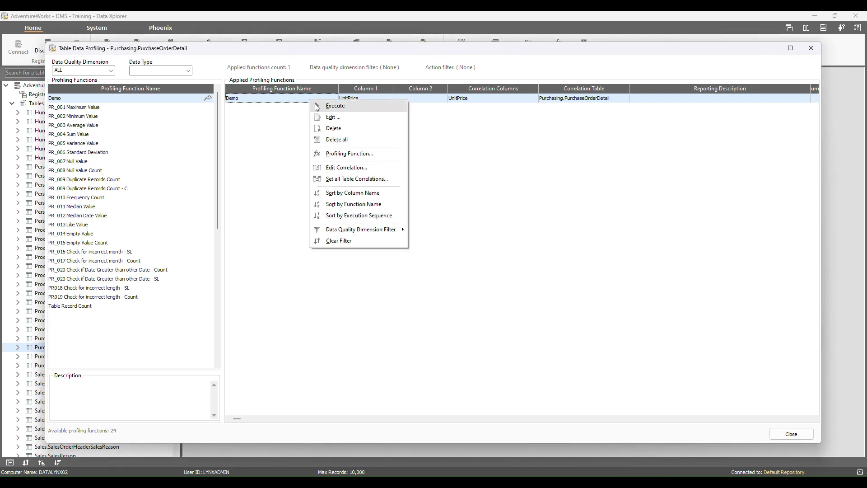
pyautogui.click(359, 131)
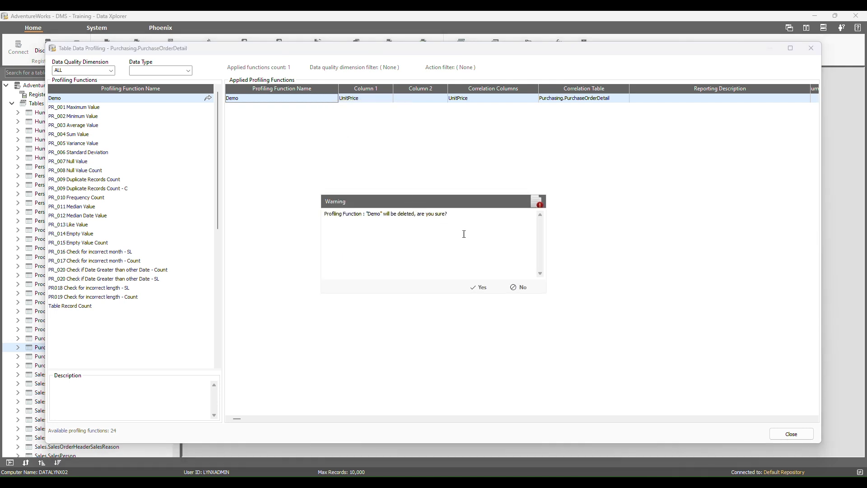
pyautogui.click(530, 294)
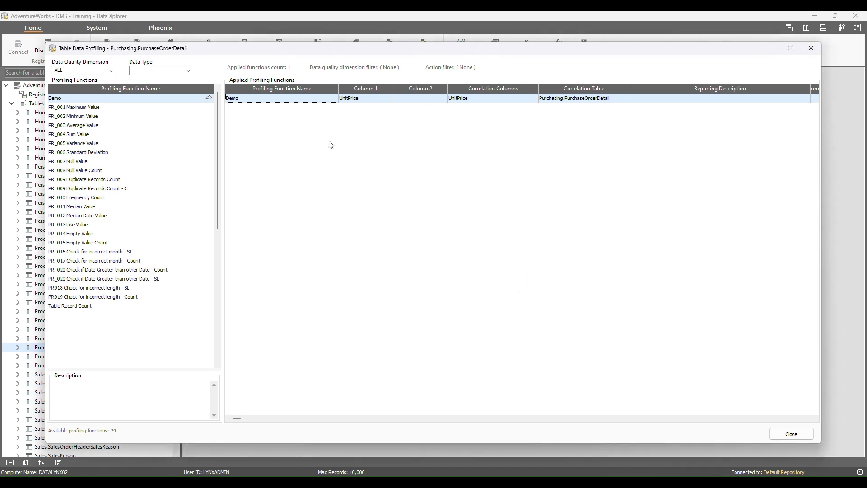
# - Open the definition of the applied Demo profiling function for editing and change its SQL condition to _DataField_1 < 9
pyautogui.rightClick(310, 101)
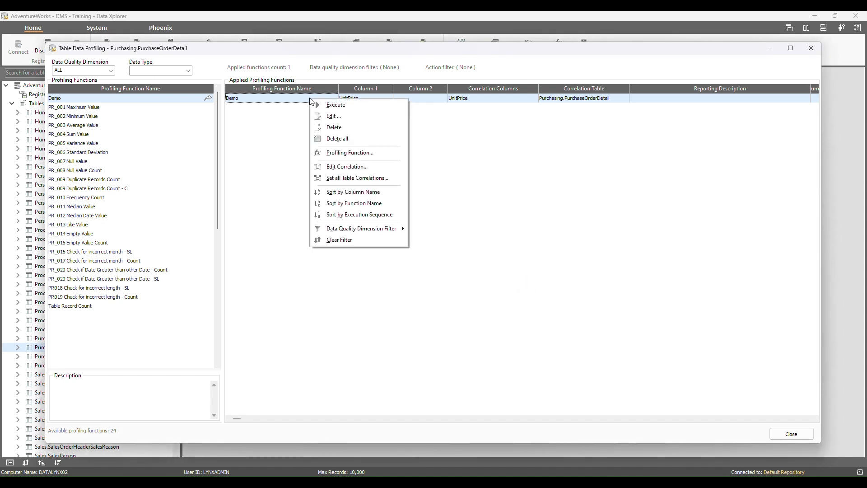
pyautogui.click(386, 155)
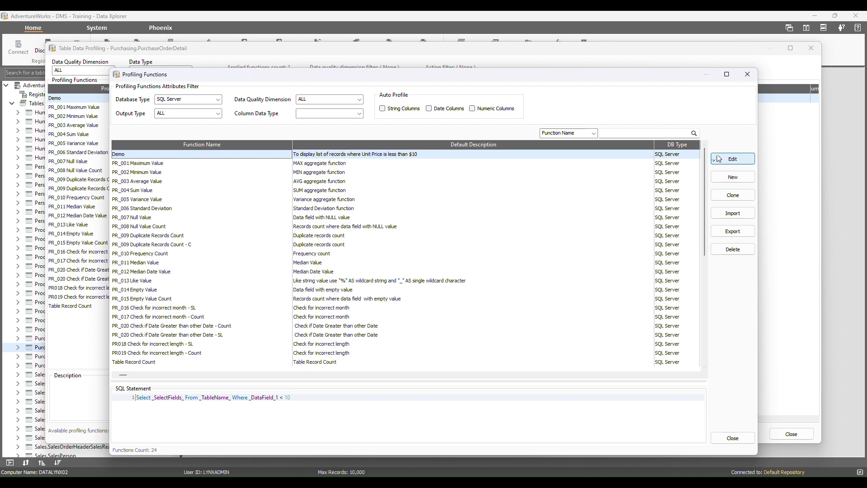
pyautogui.click(733, 160)
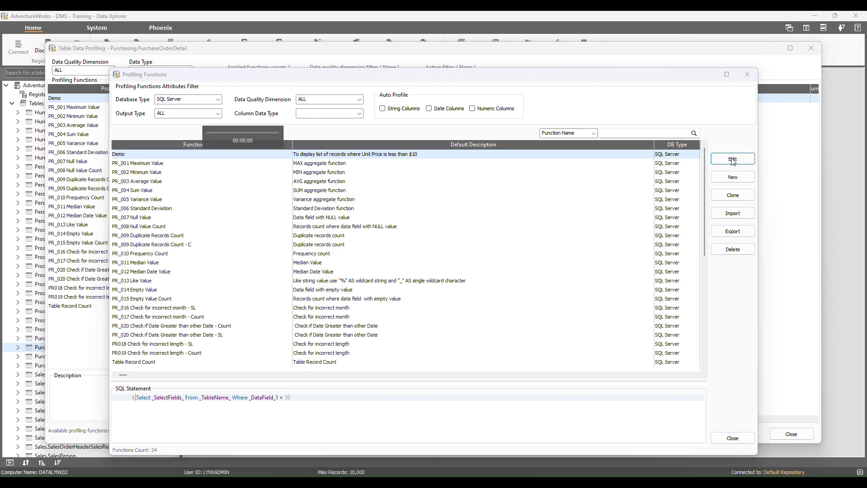
pyautogui.moveTo(533, 100); pyautogui.dragTo(525, 102)
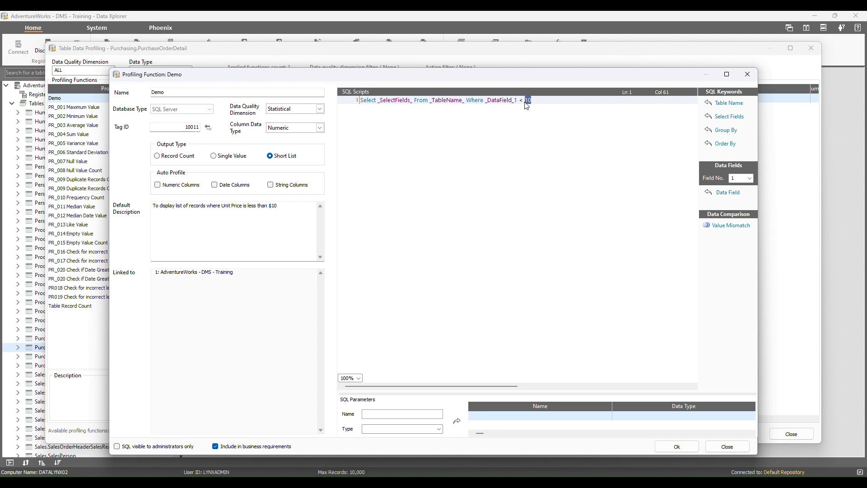
pyautogui.write('9')
# - Change the amount in the Demo function's default description to $9, save the function and close the functions list
pyautogui.moveTo(278, 206); pyautogui.dragTo(274, 207)
pyautogui.press('BackSpace')
pyautogui.write('9')
pyautogui.click(677, 447)
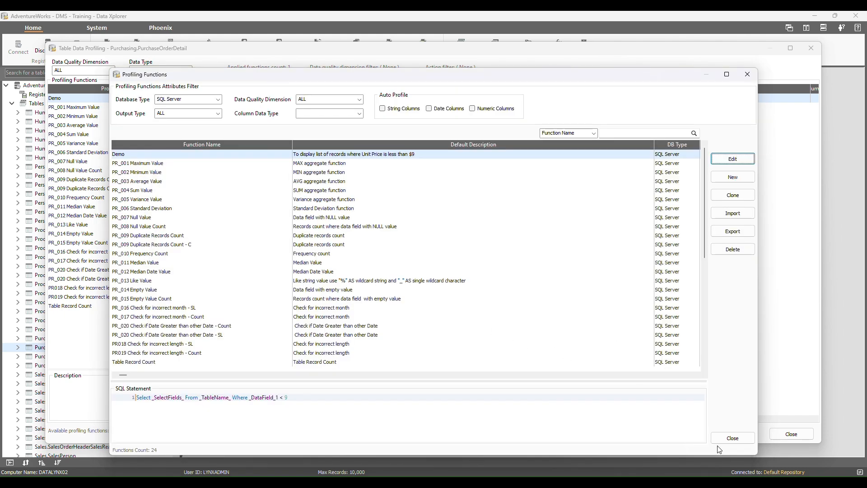
pyautogui.click(732, 438)
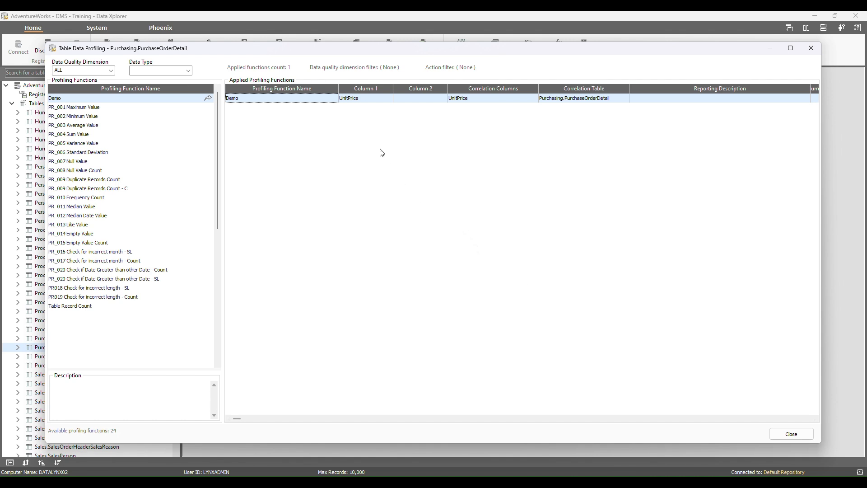
# - Execute the applied Demo function with the new condition and examine the UnitPrice values in the results
pyautogui.rightClick(325, 101)
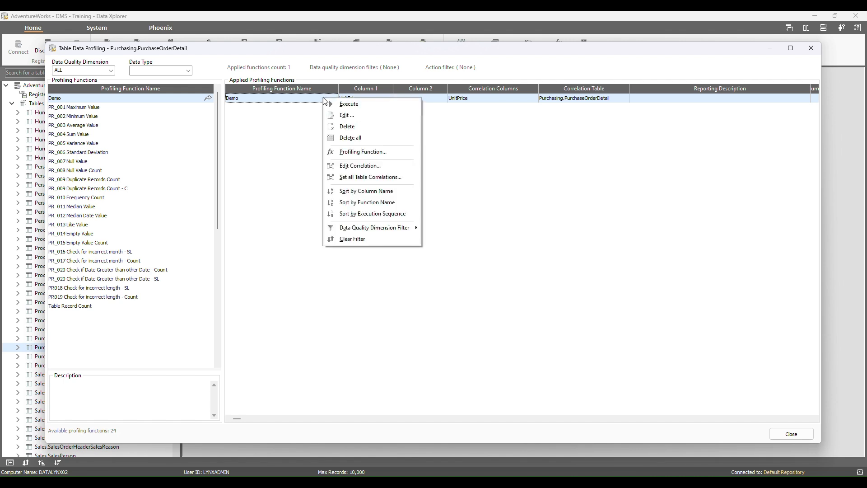
pyautogui.click(355, 107)
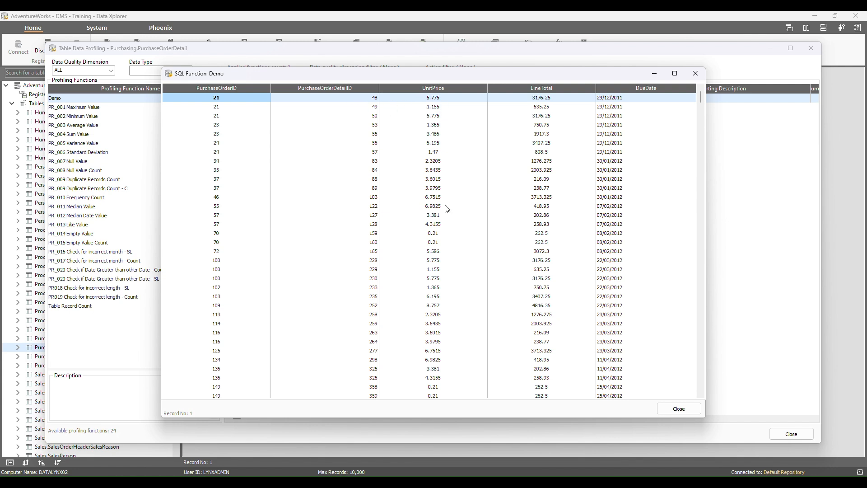
pyautogui.click(447, 289)
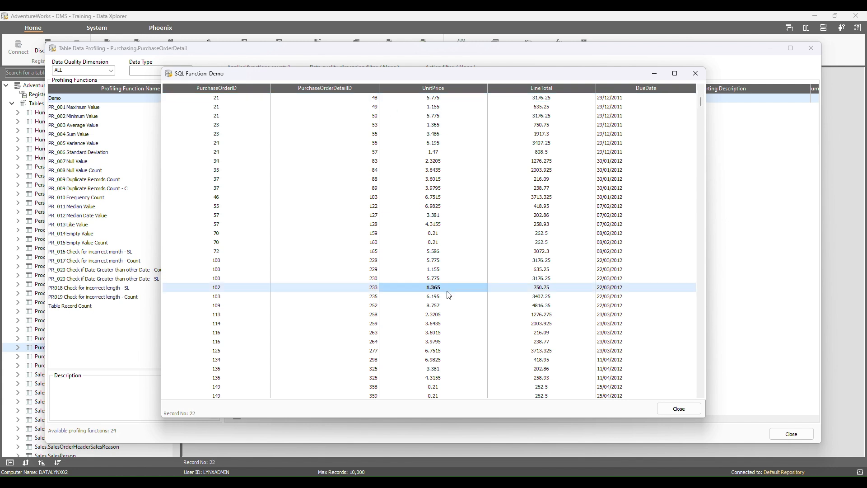
# - Examine further UnitPrice values in the Demo results, and close the results and the table's data profiling window
pyautogui.click(451, 325)
pyautogui.click(446, 360)
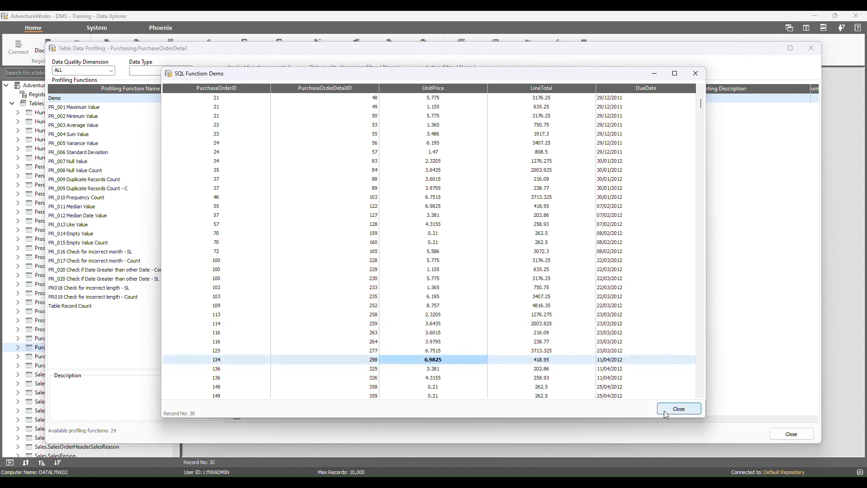
pyautogui.click(692, 412)
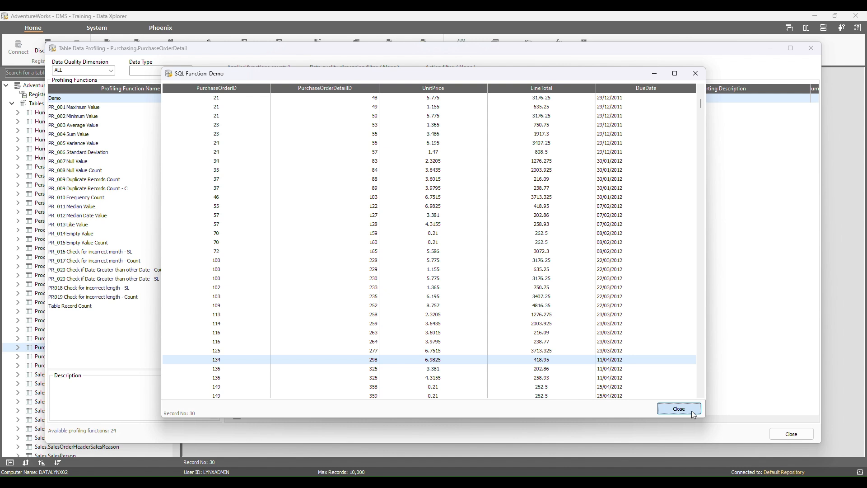
pyautogui.click(694, 412)
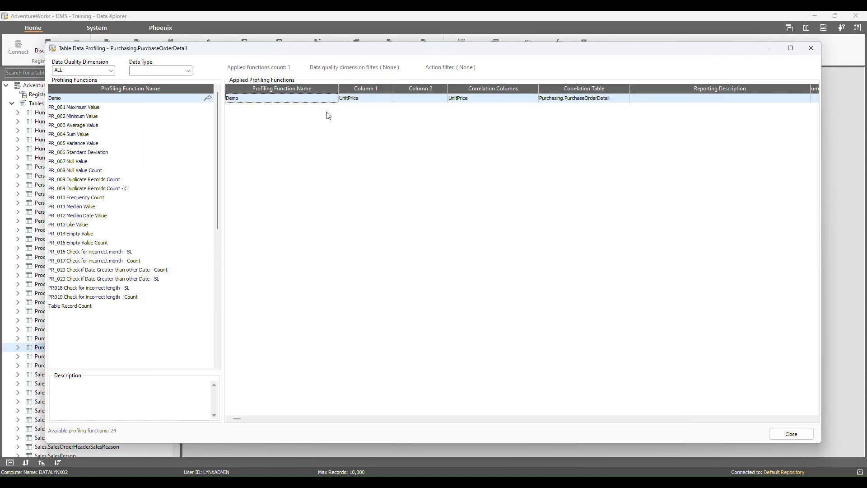
pyautogui.click(789, 436)
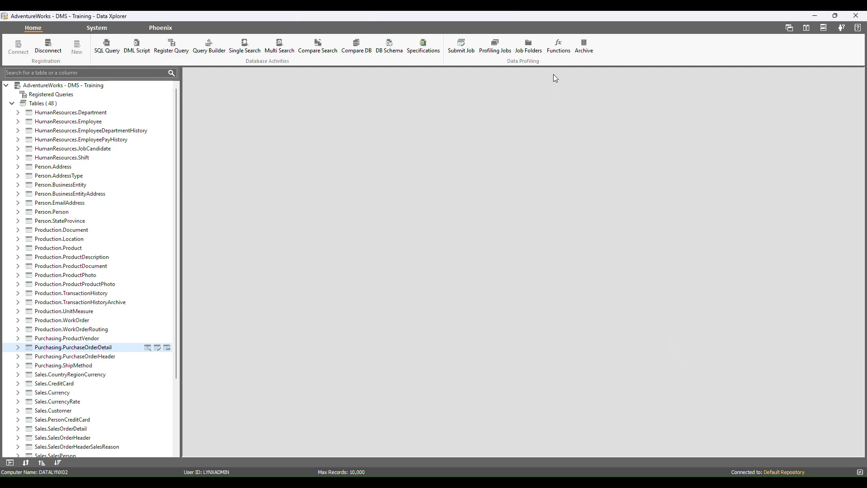
# - Clone the Demo profiling function as "Clone Function For Demo - Count" with Record Count and Retain Tag ID enabled
pyautogui.click(562, 48)
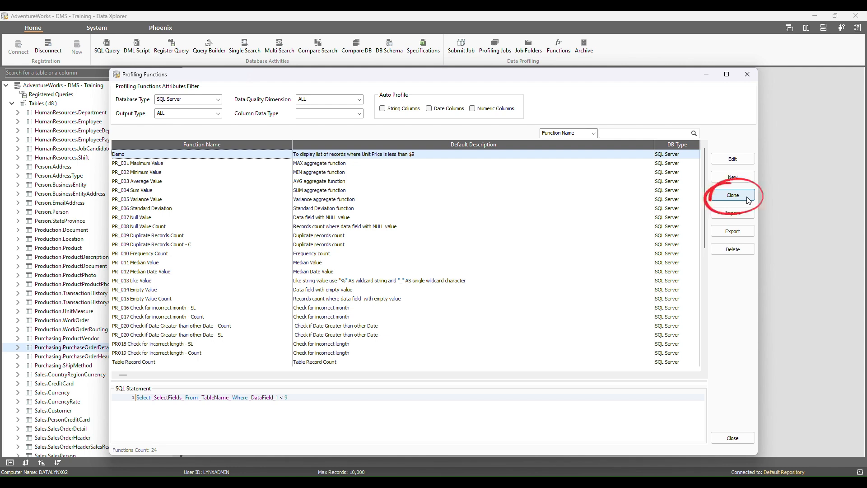
pyautogui.click(733, 196)
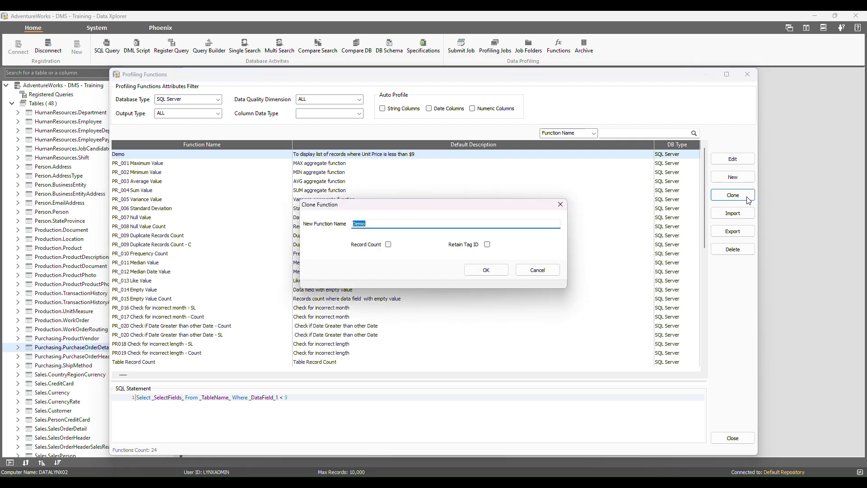
pyautogui.click(354, 223)
pyautogui.write('Clone Function Fr')
pyautogui.press('BackSpace')
pyautogui.write('or')
pyautogui.click(388, 246)
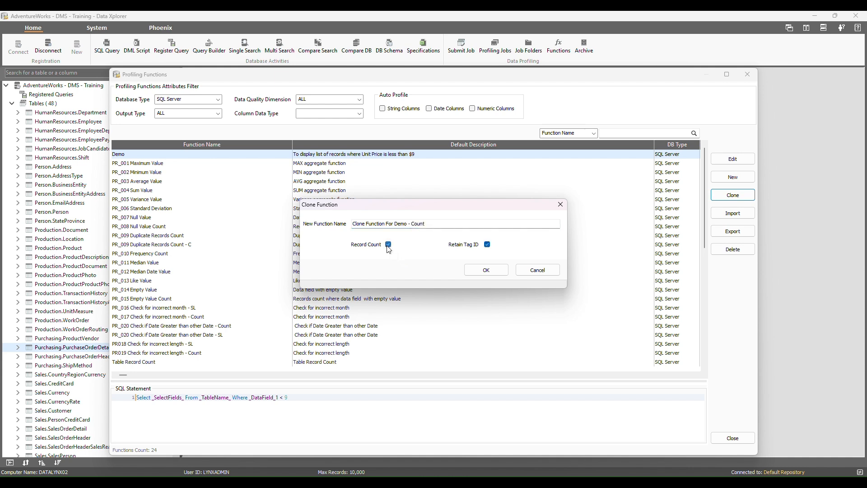
pyautogui.click(503, 273)
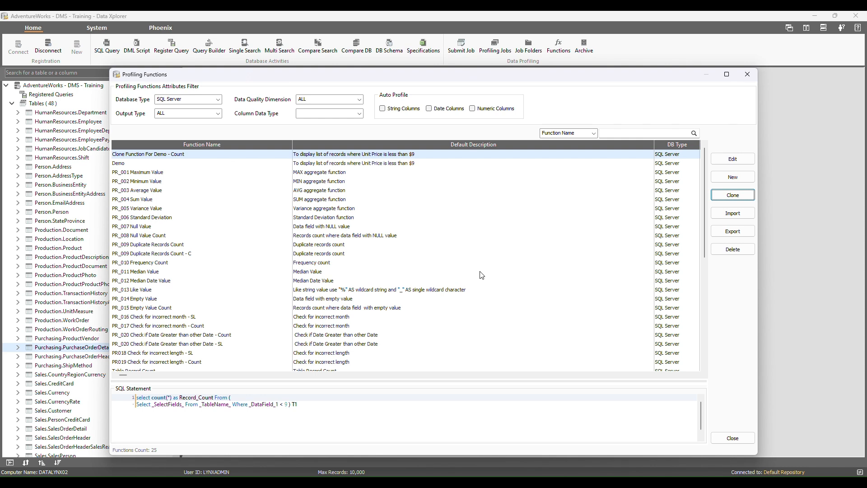
# - Narrow the Default Description column to expose the Function ID and Tag ID columns, and check which functions share the cloned function's Tag ID
pyautogui.click(260, 155)
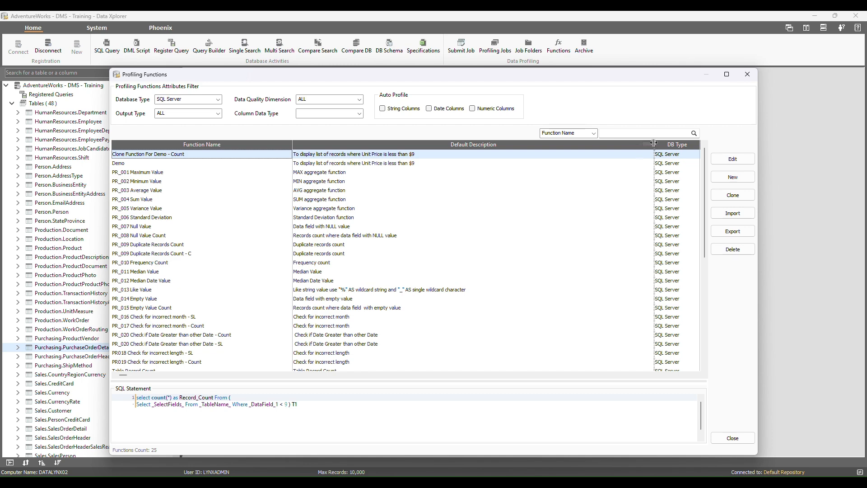
pyautogui.moveTo(495, 158); pyautogui.dragTo(486, 159)
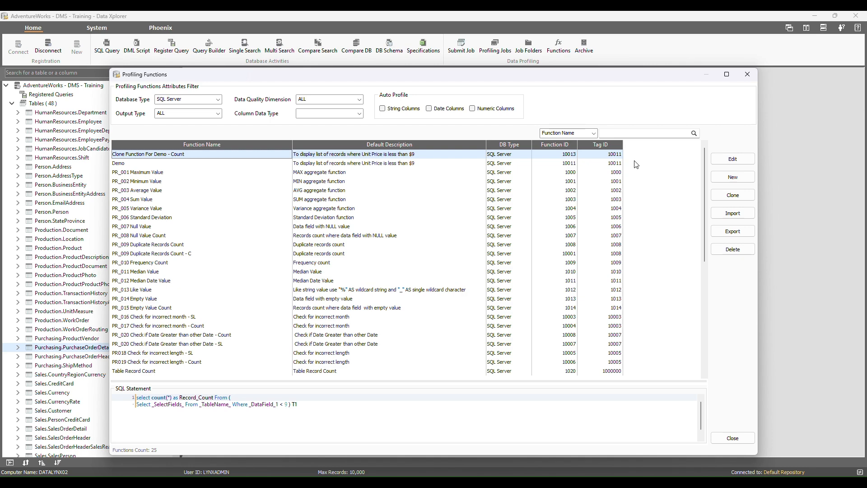
pyautogui.click(732, 161)
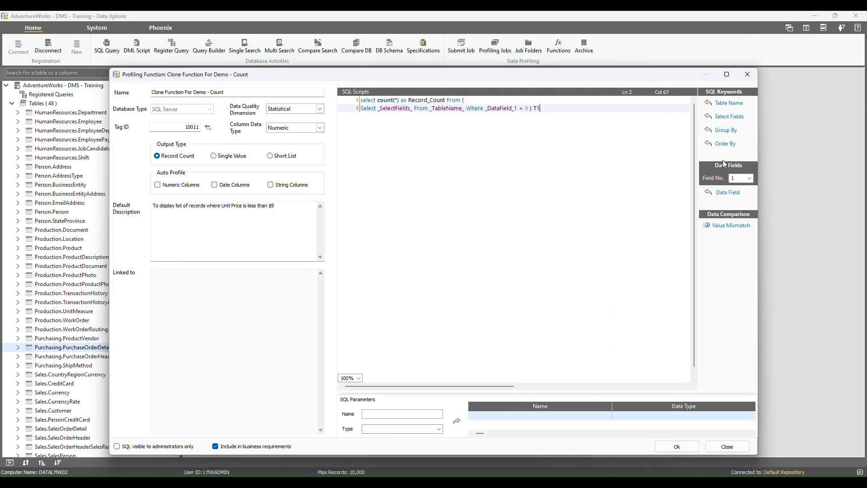
pyautogui.click(208, 127)
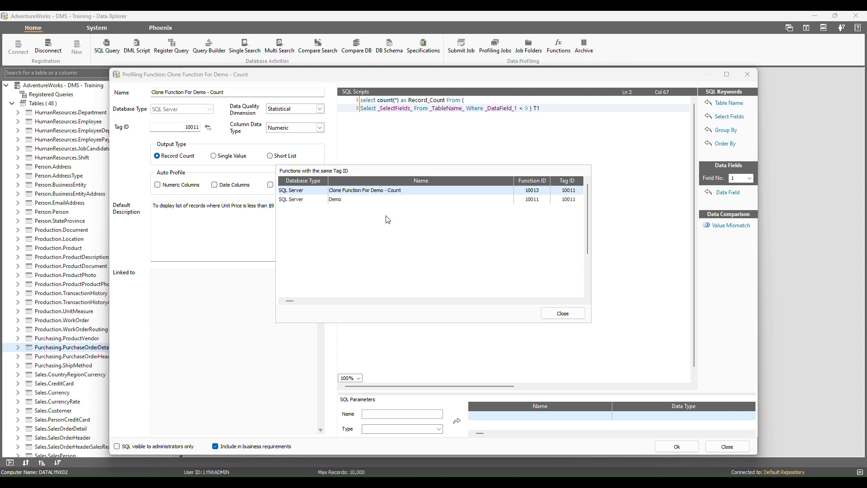
pyautogui.click(563, 314)
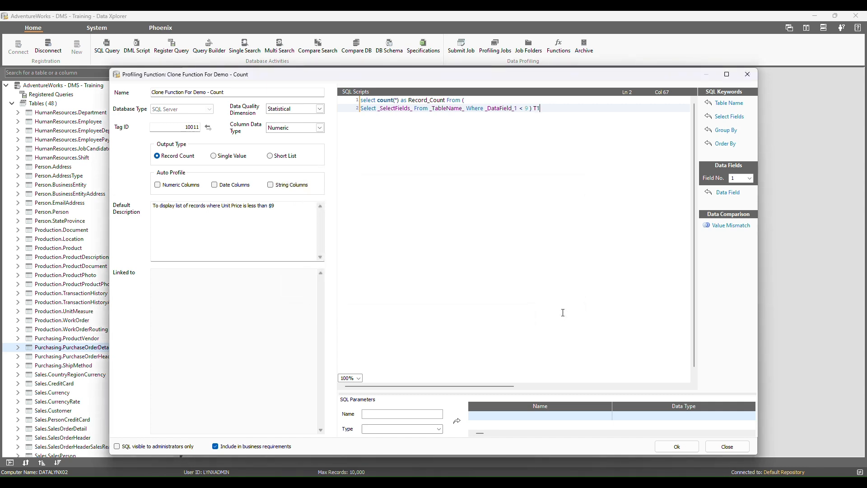
# - Review the cloned function's record-count SQL and Linked to field, accept its definition and close the functions list
pyautogui.moveTo(466, 100); pyautogui.dragTo(360, 101)
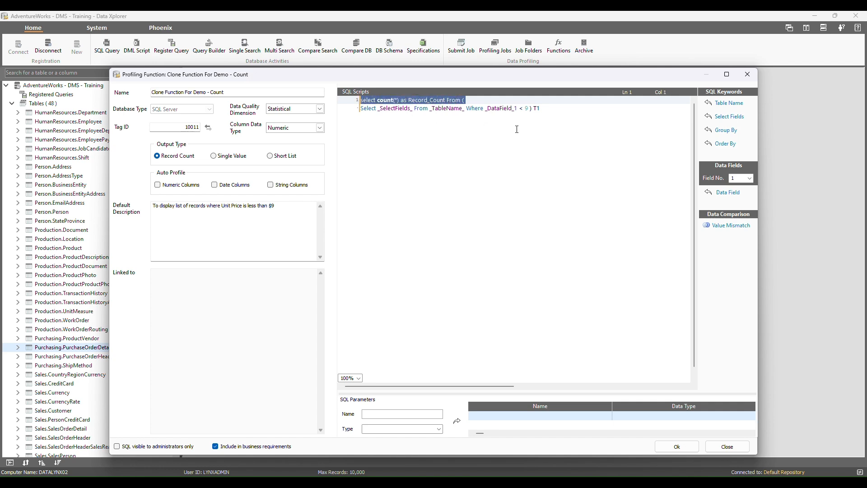
pyautogui.click(550, 113)
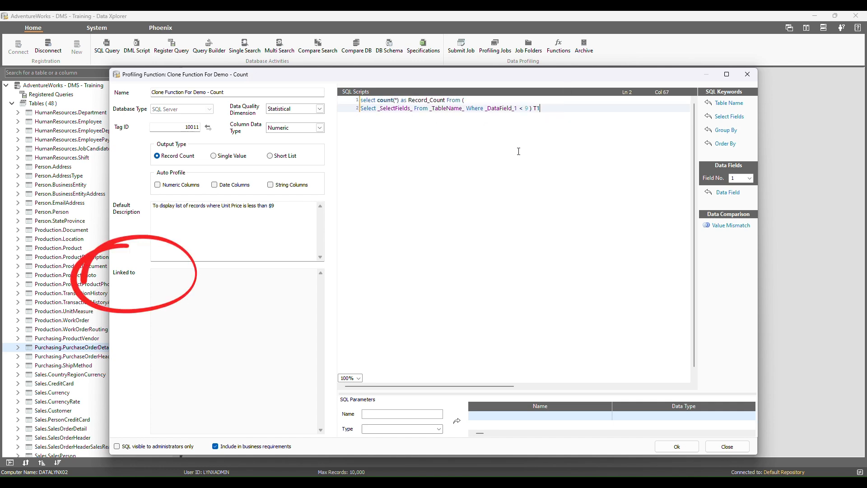
pyautogui.click(214, 294)
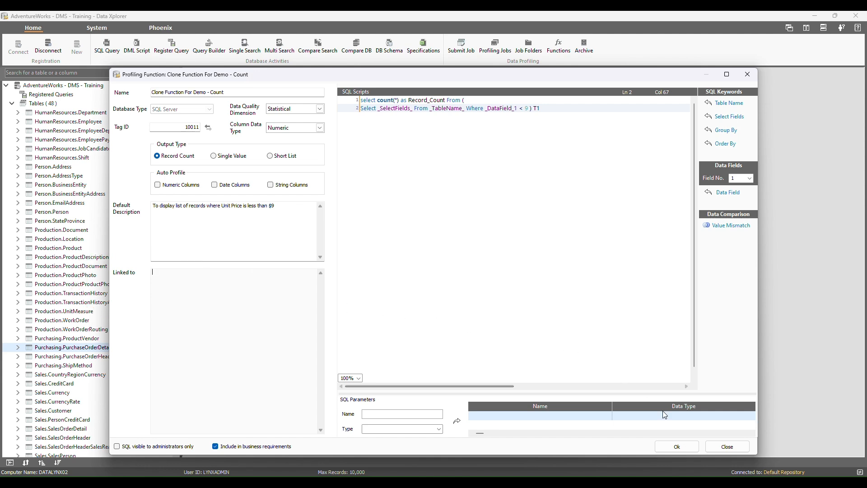
pyautogui.click(677, 447)
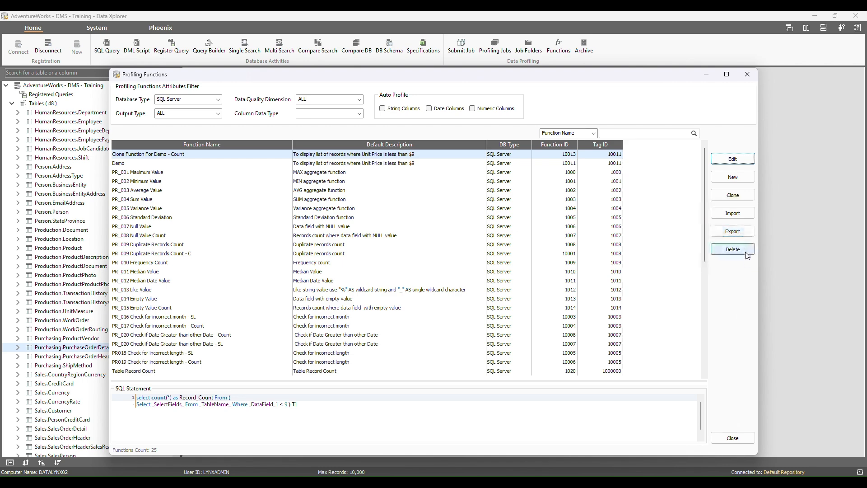
pyautogui.click(741, 437)
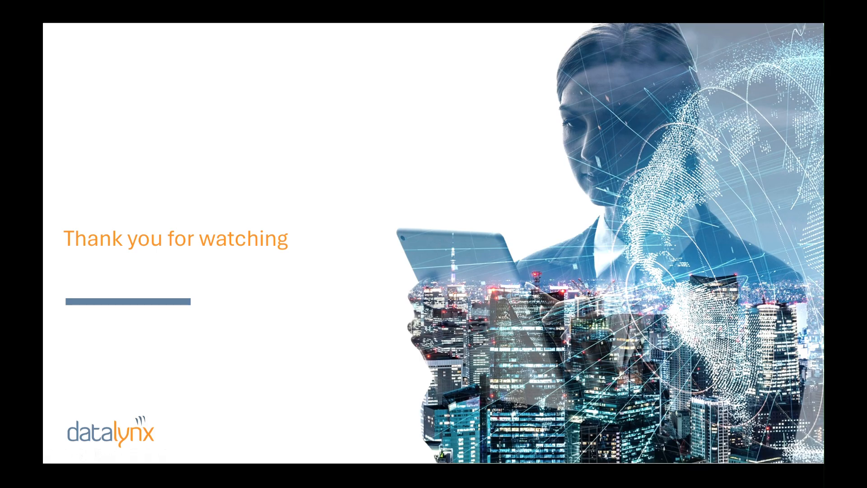